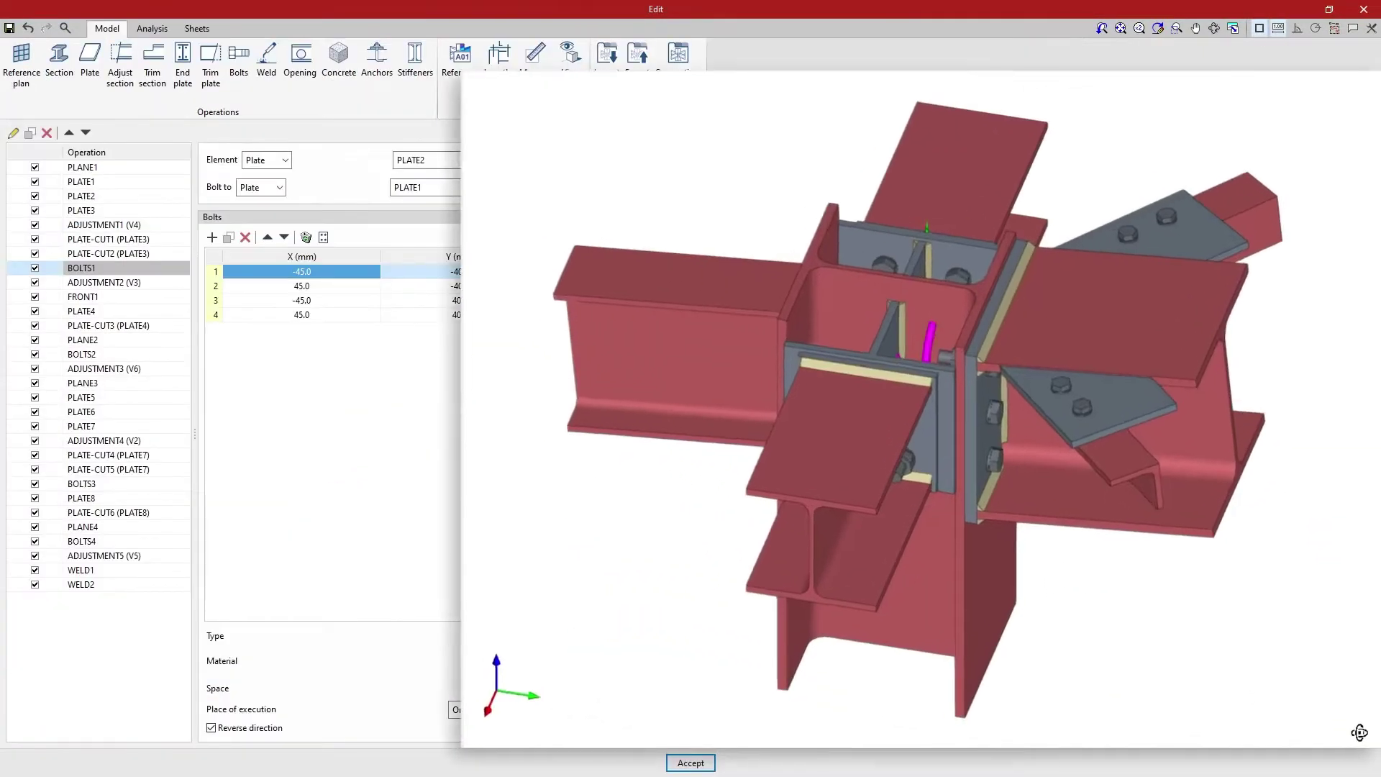
Step: Orbit the connection's LC1 von Mises stress model to view it from two sides
middle_drag(1359, 732, 1140, 746)
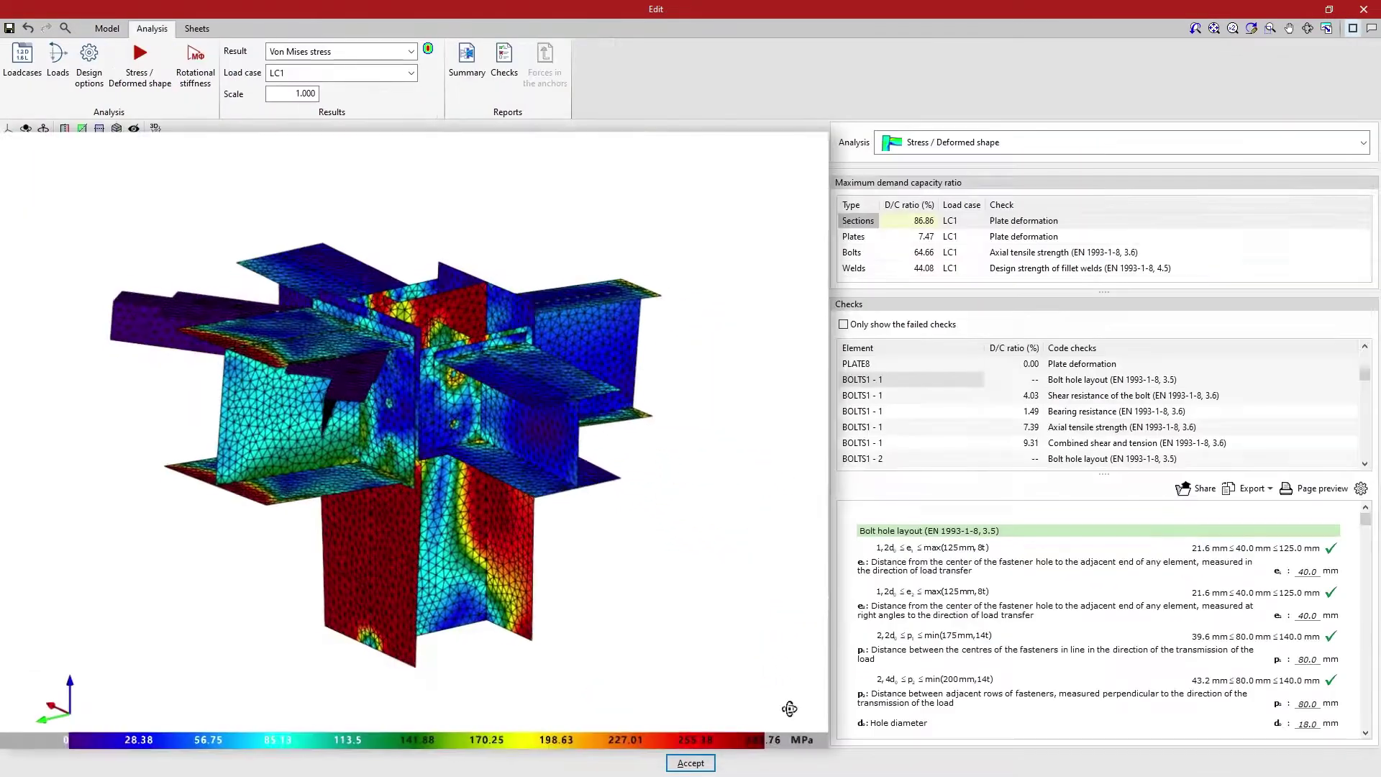
middle_drag(784, 711, 543, 706)
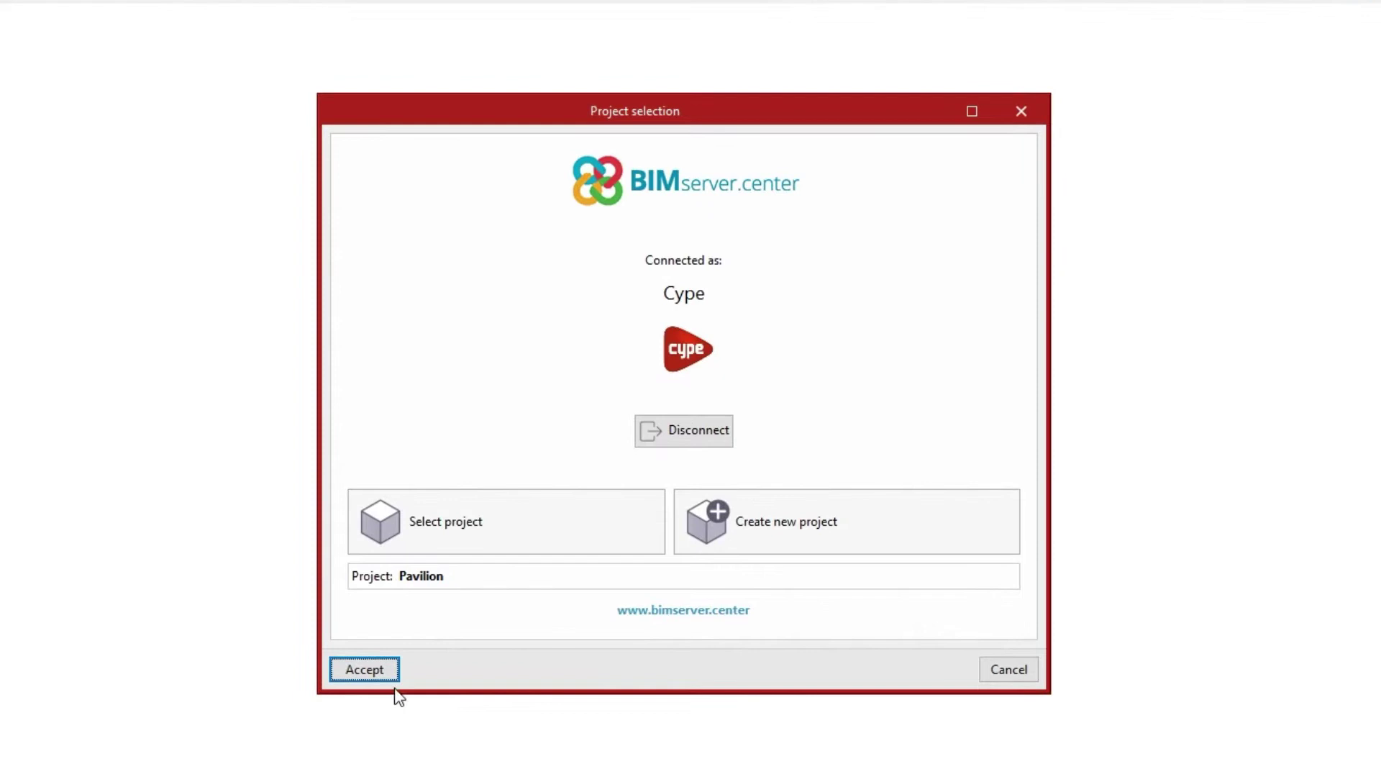
Step: Choose the Pavilion project and include the CYPE 3D structure in the BIM model update
click(367, 670)
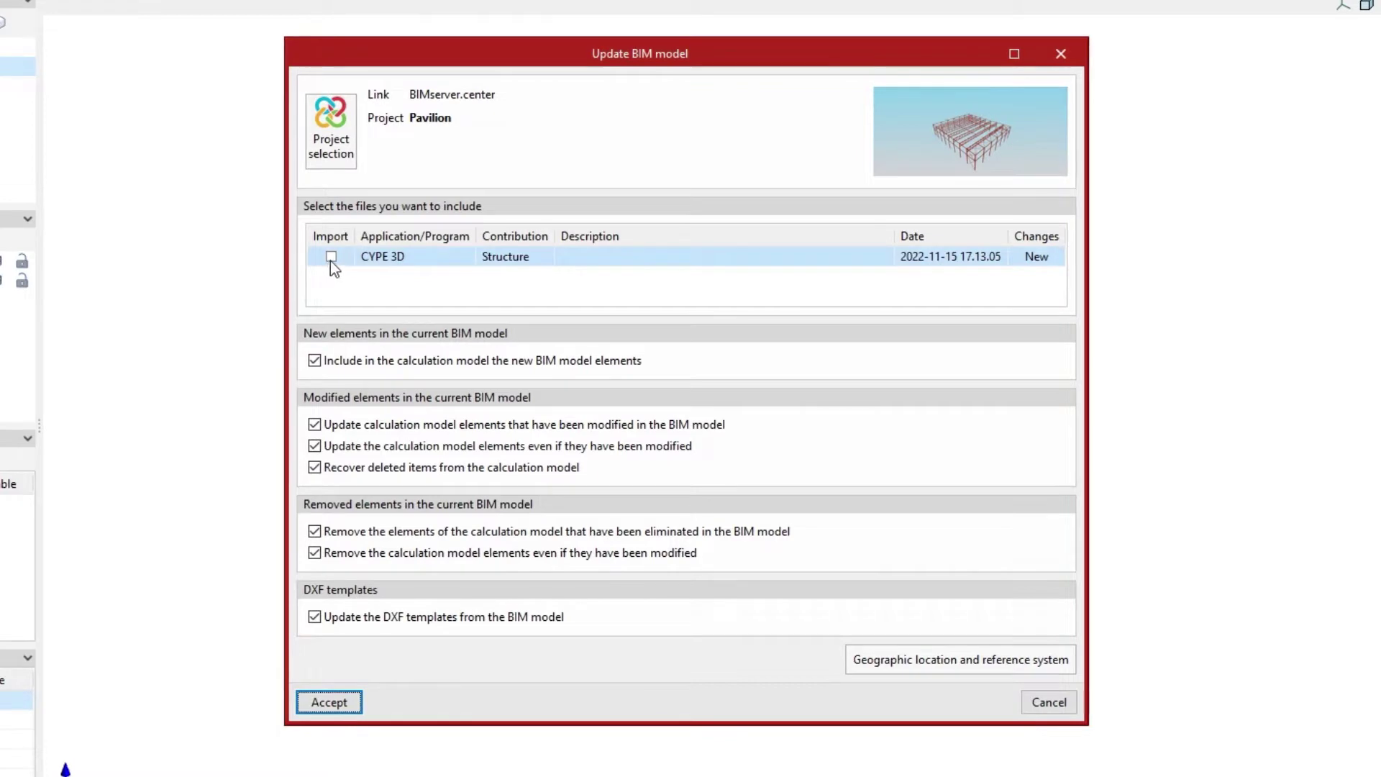
click(331, 257)
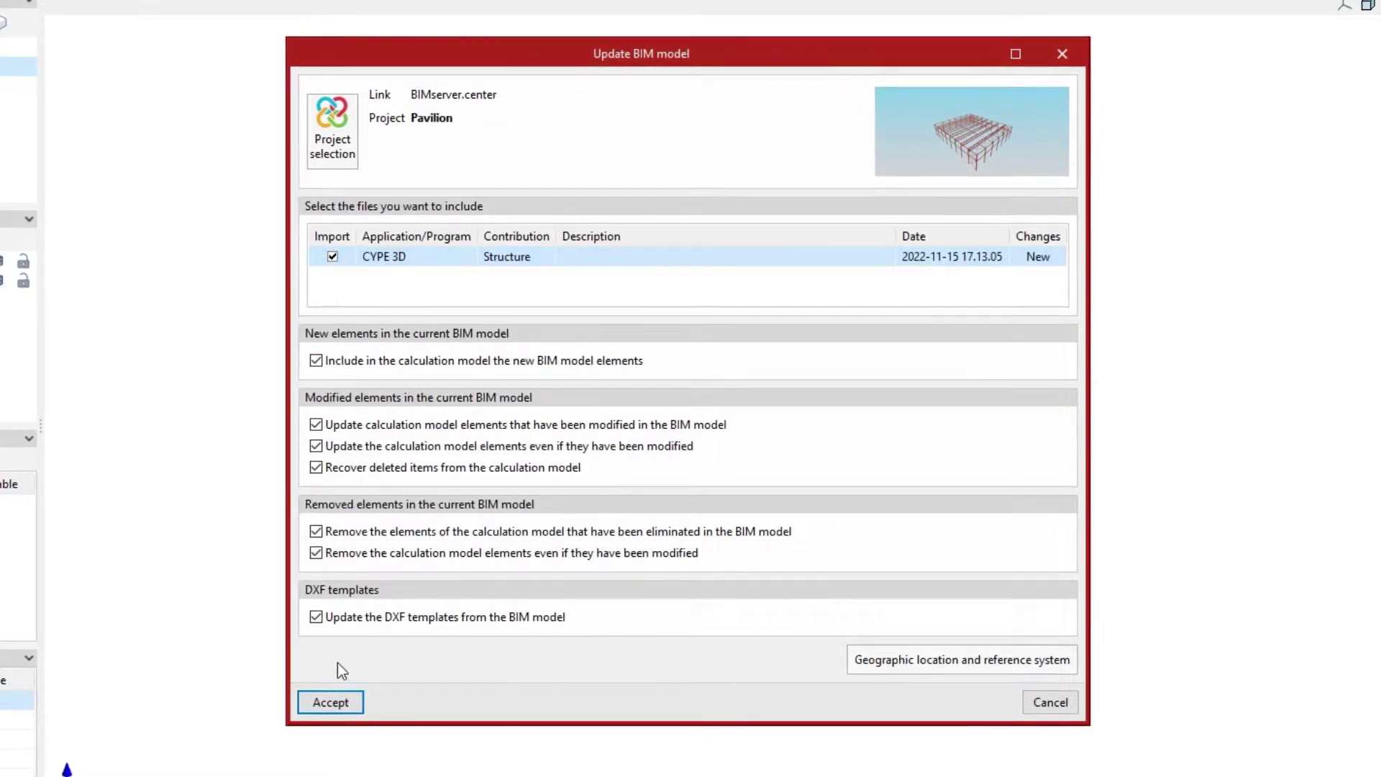
click(331, 703)
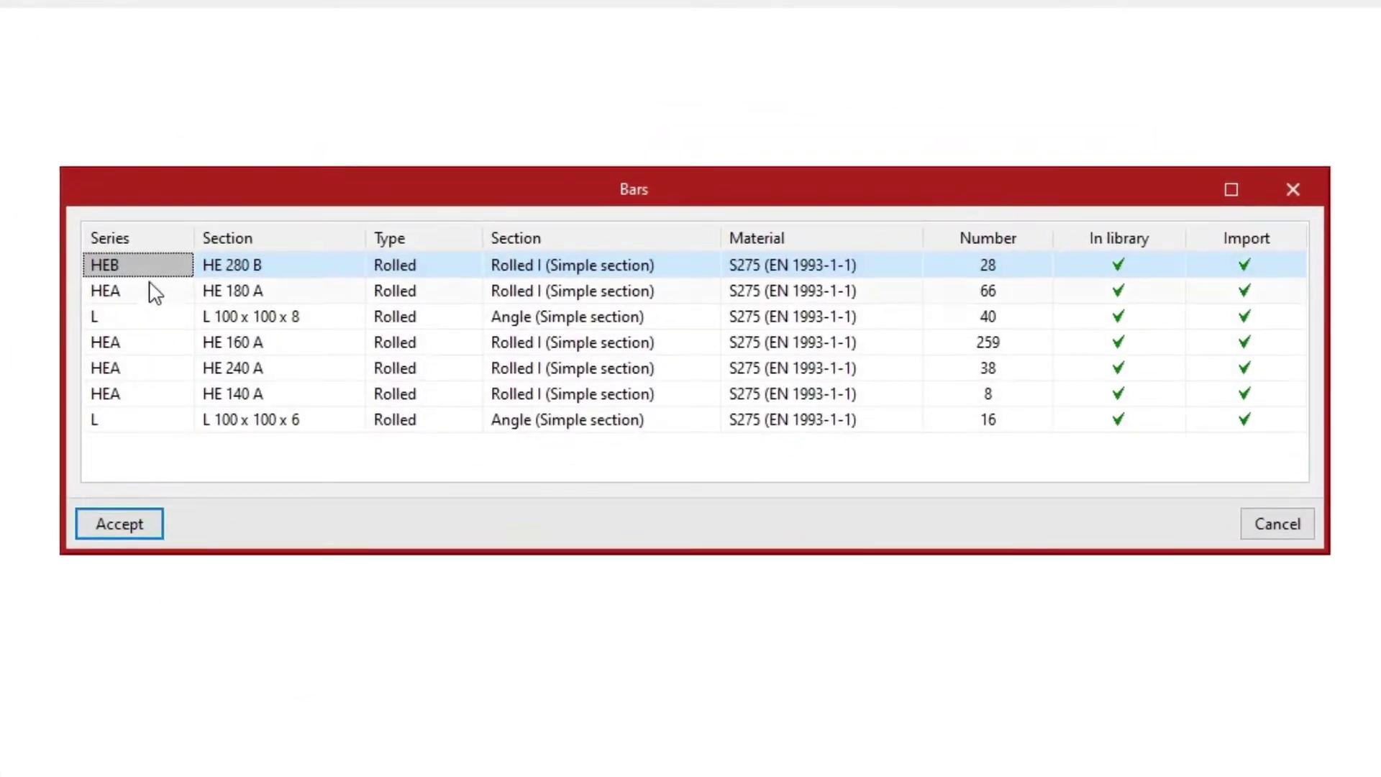
Step: Review the HE 280 B bar details in the Bars dialog and accept the import
click(298, 270)
click(428, 270)
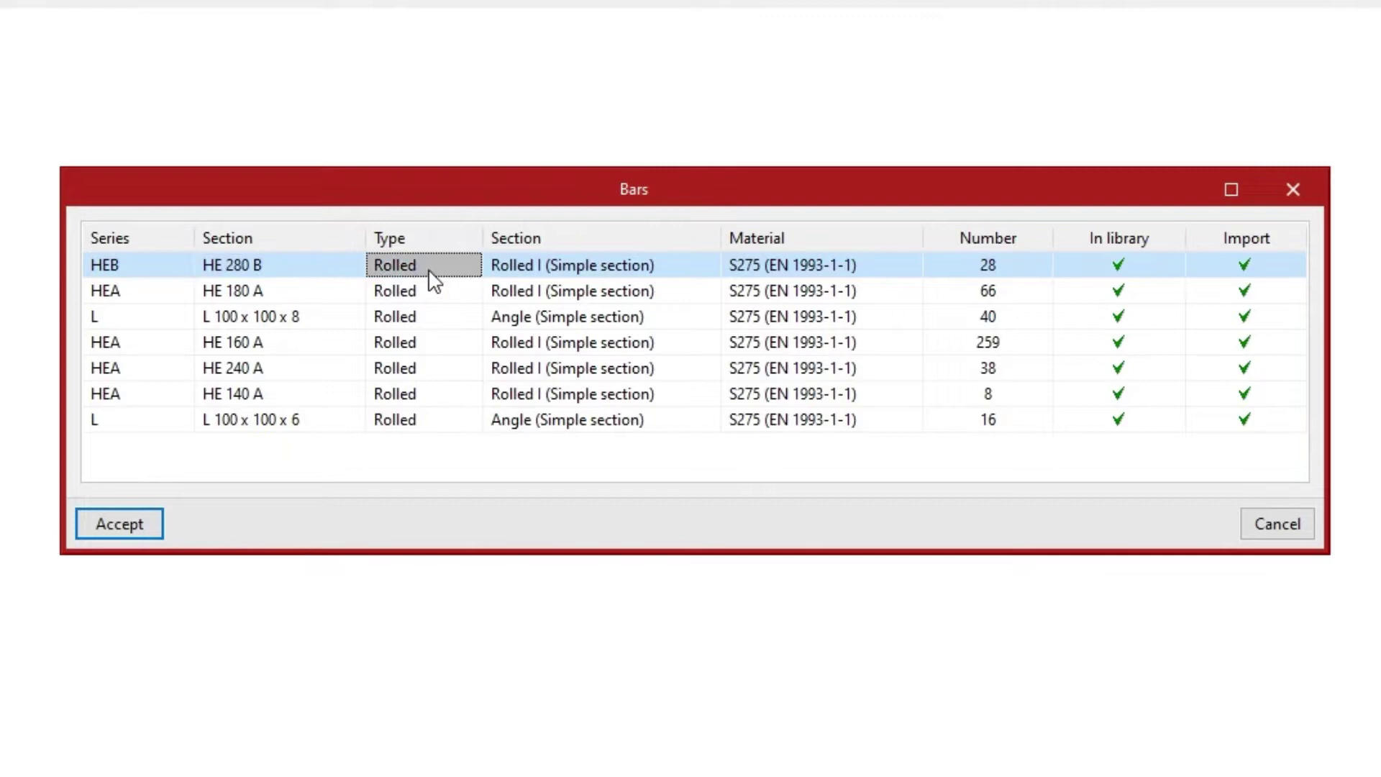
click(710, 271)
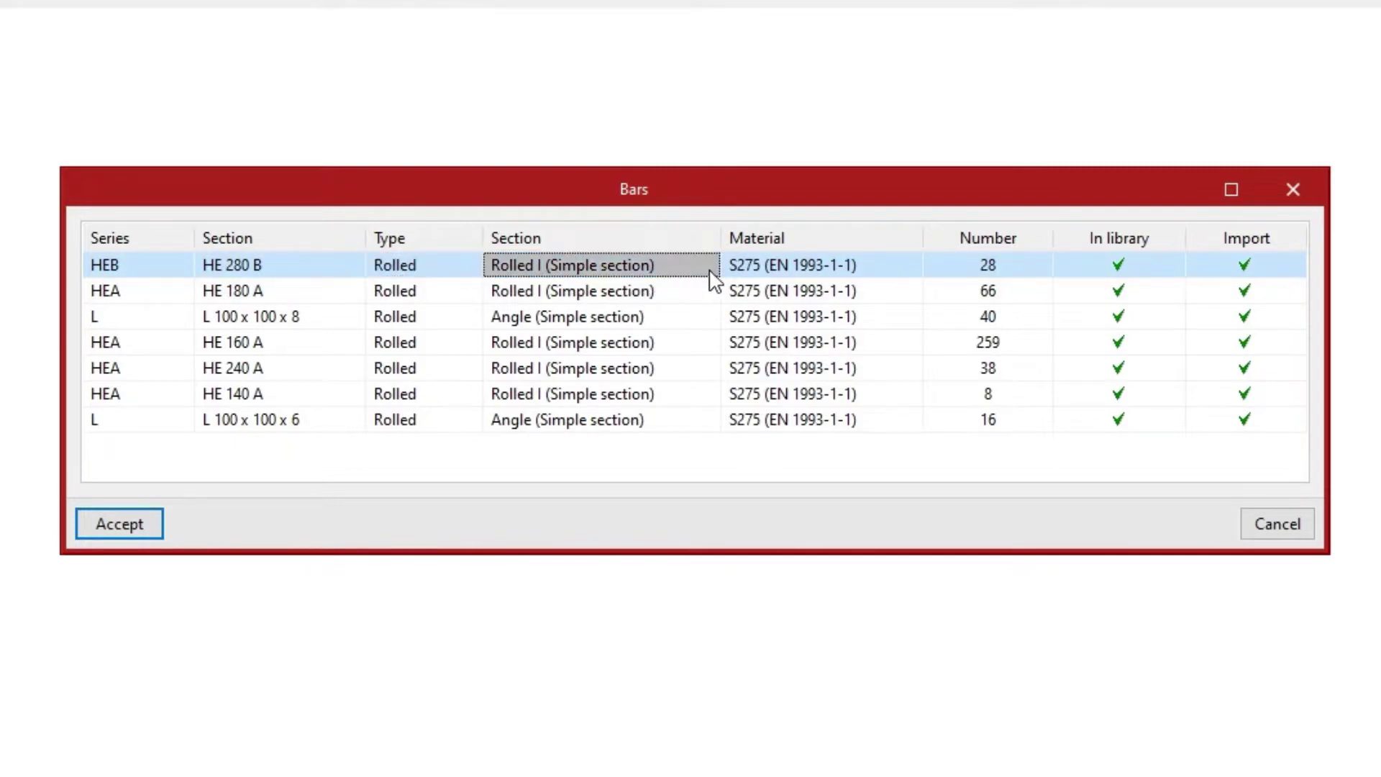
click(887, 279)
click(1006, 278)
click(1159, 278)
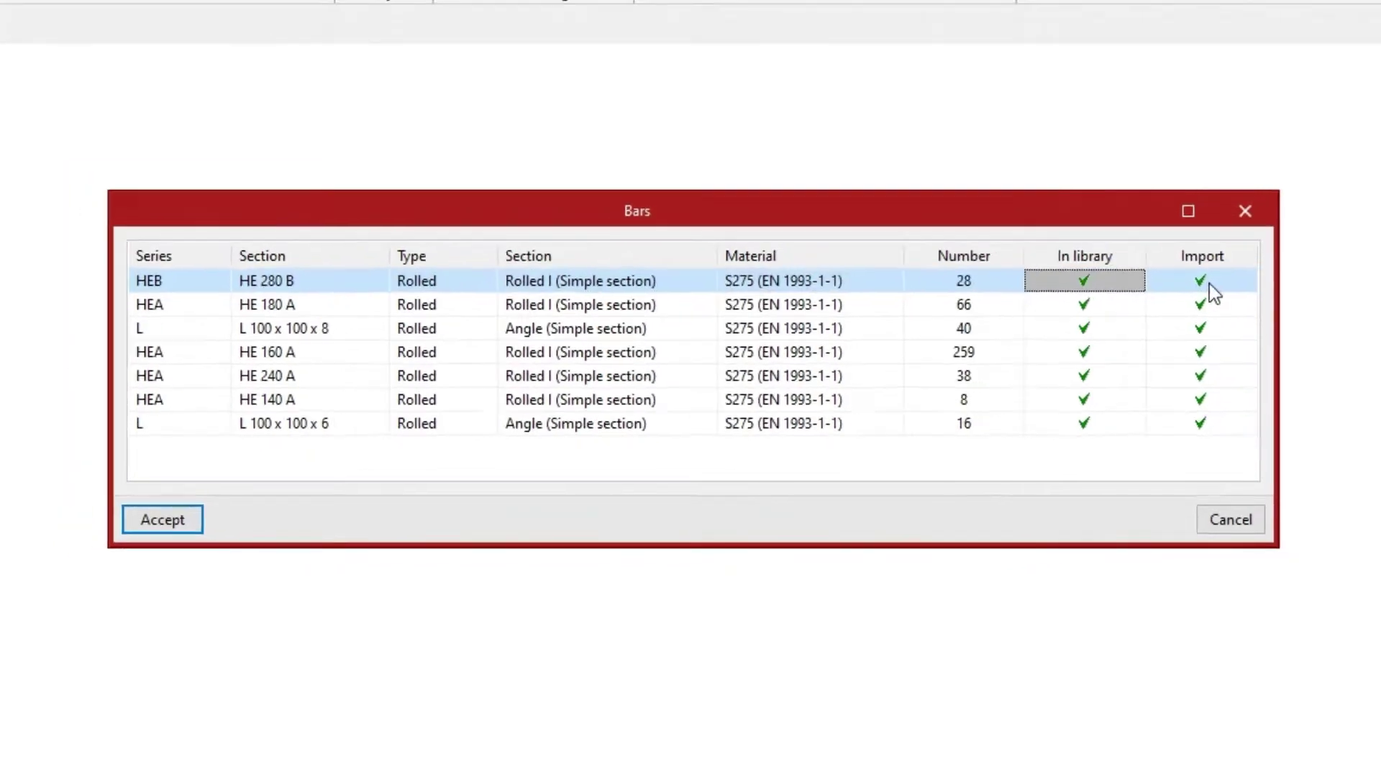
click(1210, 284)
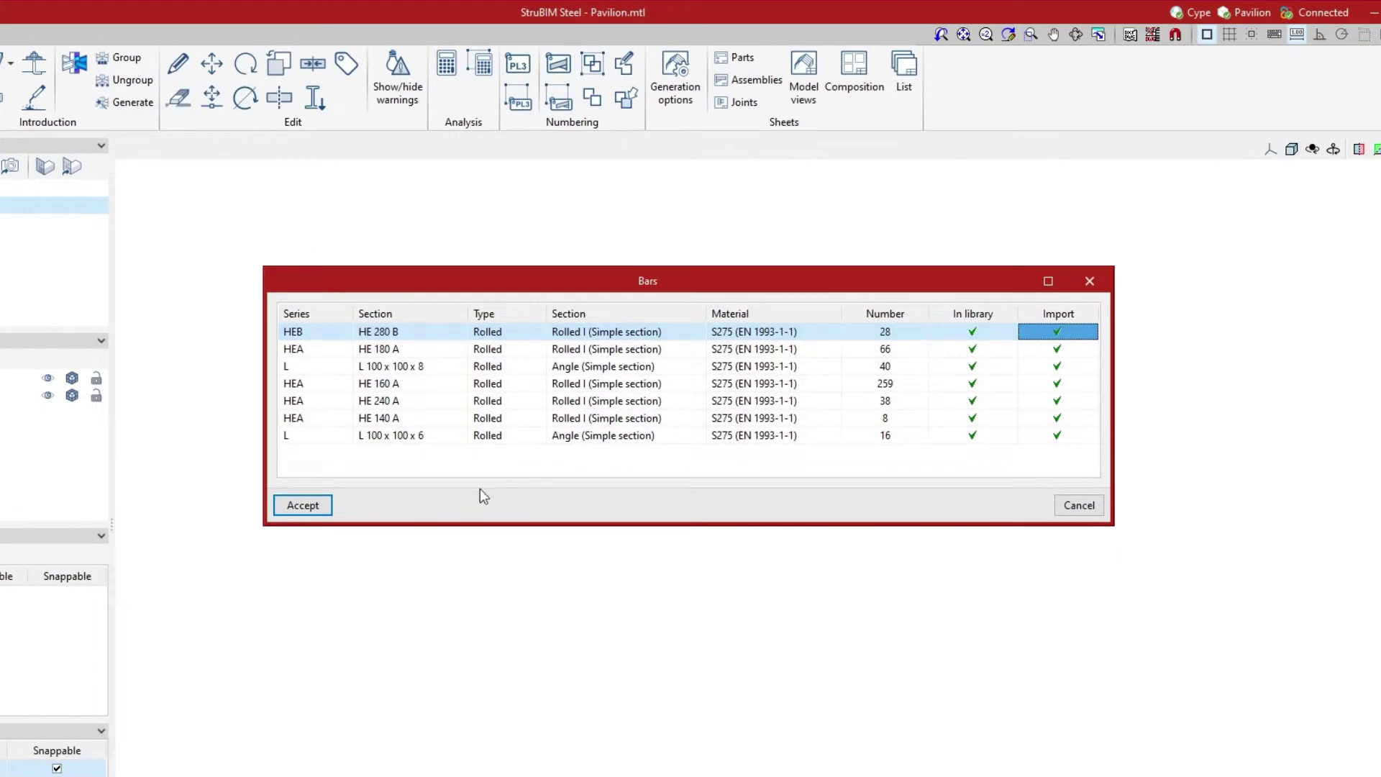
click(331, 511)
Step: Draw a new rolled-profile beam into the frame with a length of 7.50 m
middle_drag(283, 708, 507, 706)
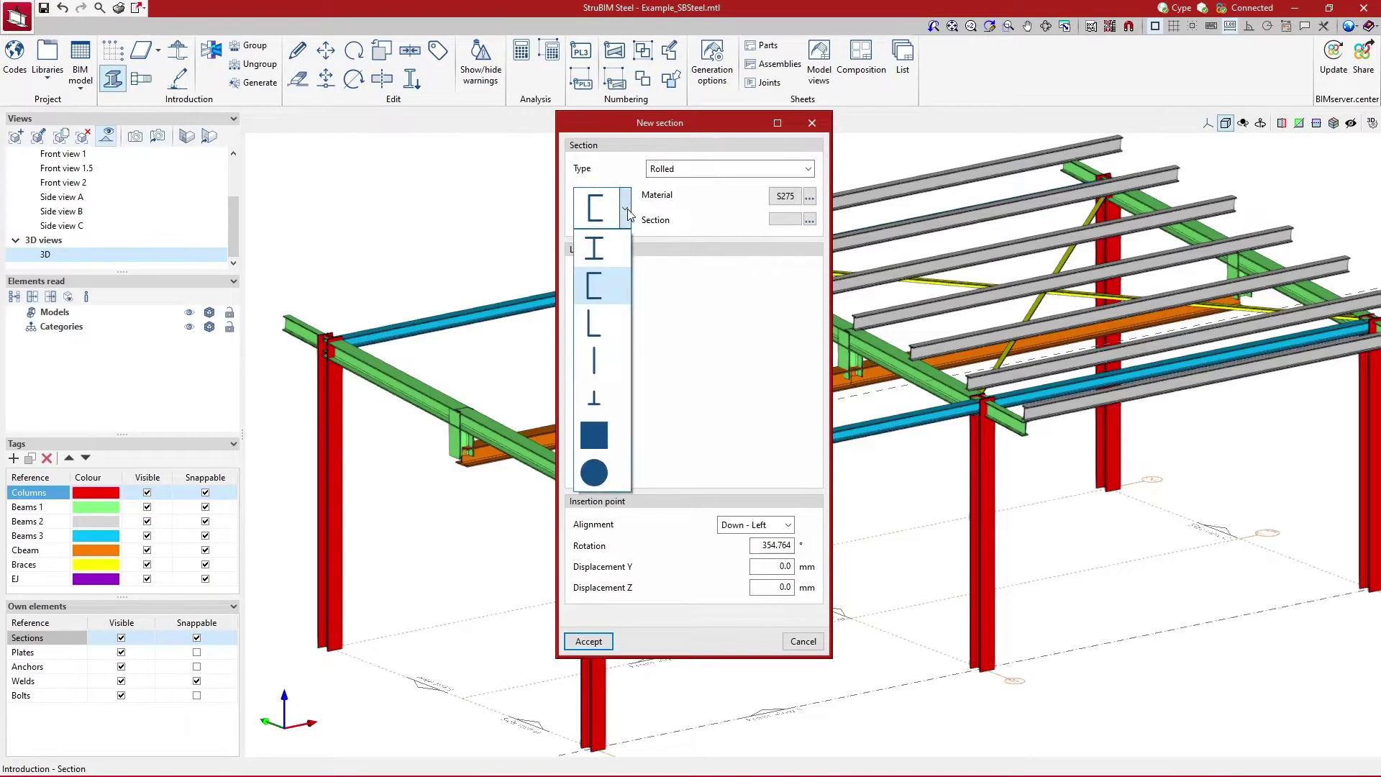
click(587, 641)
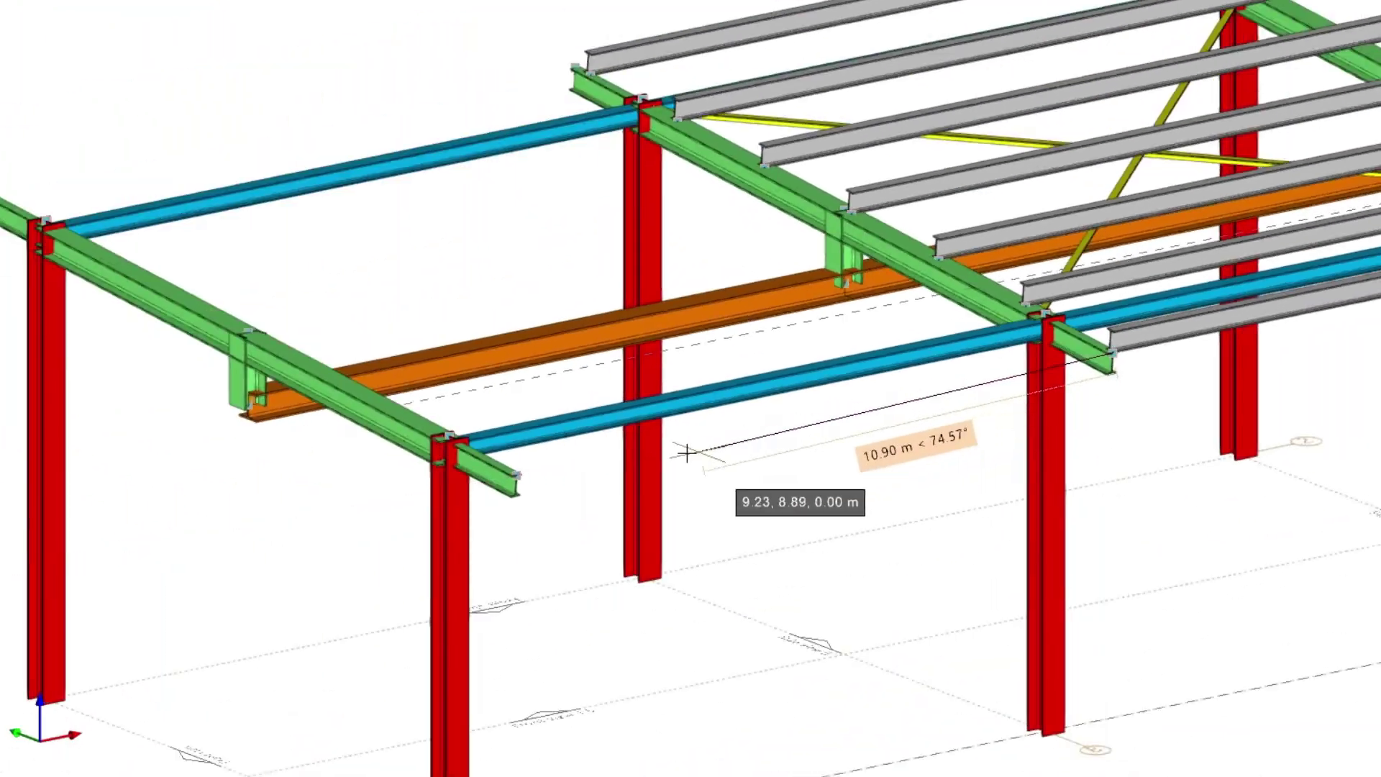
key(Return)
text(7.5)
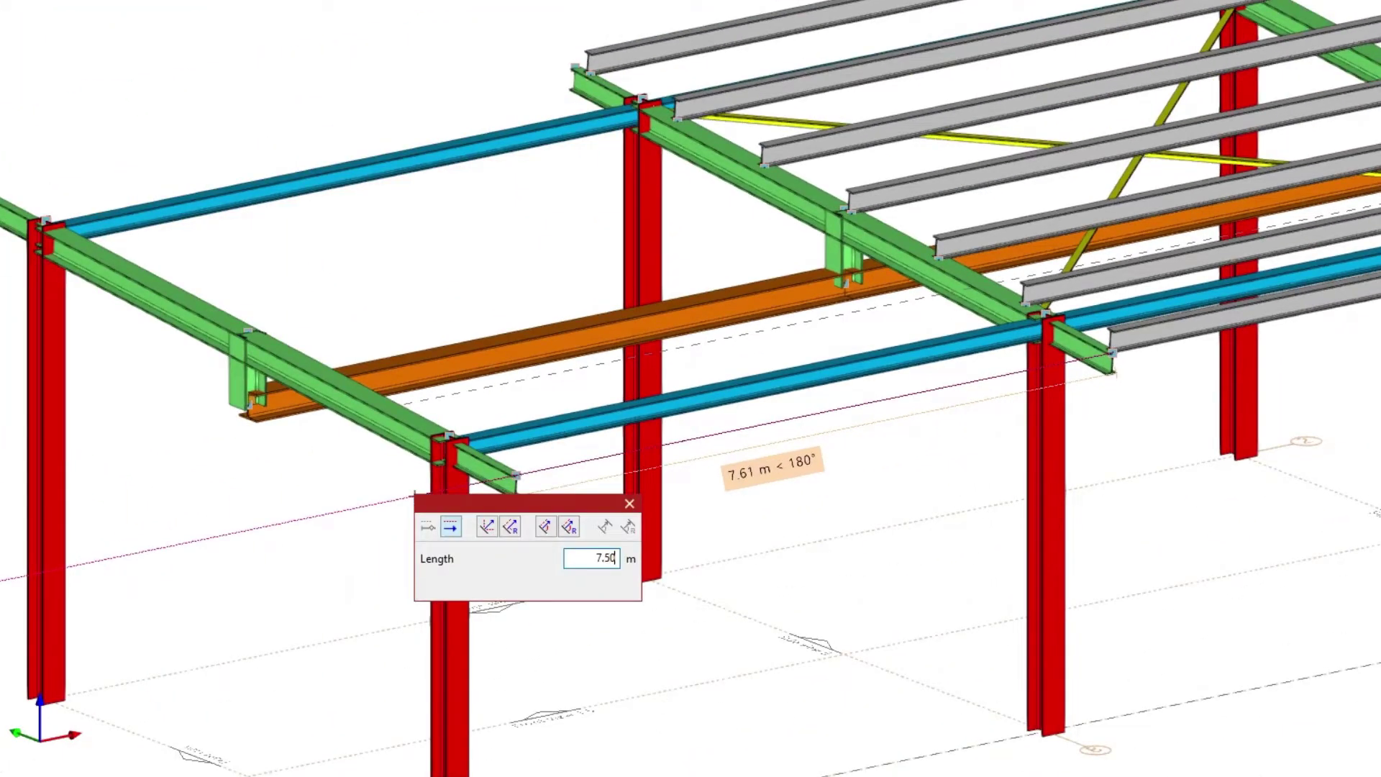
key(Return)
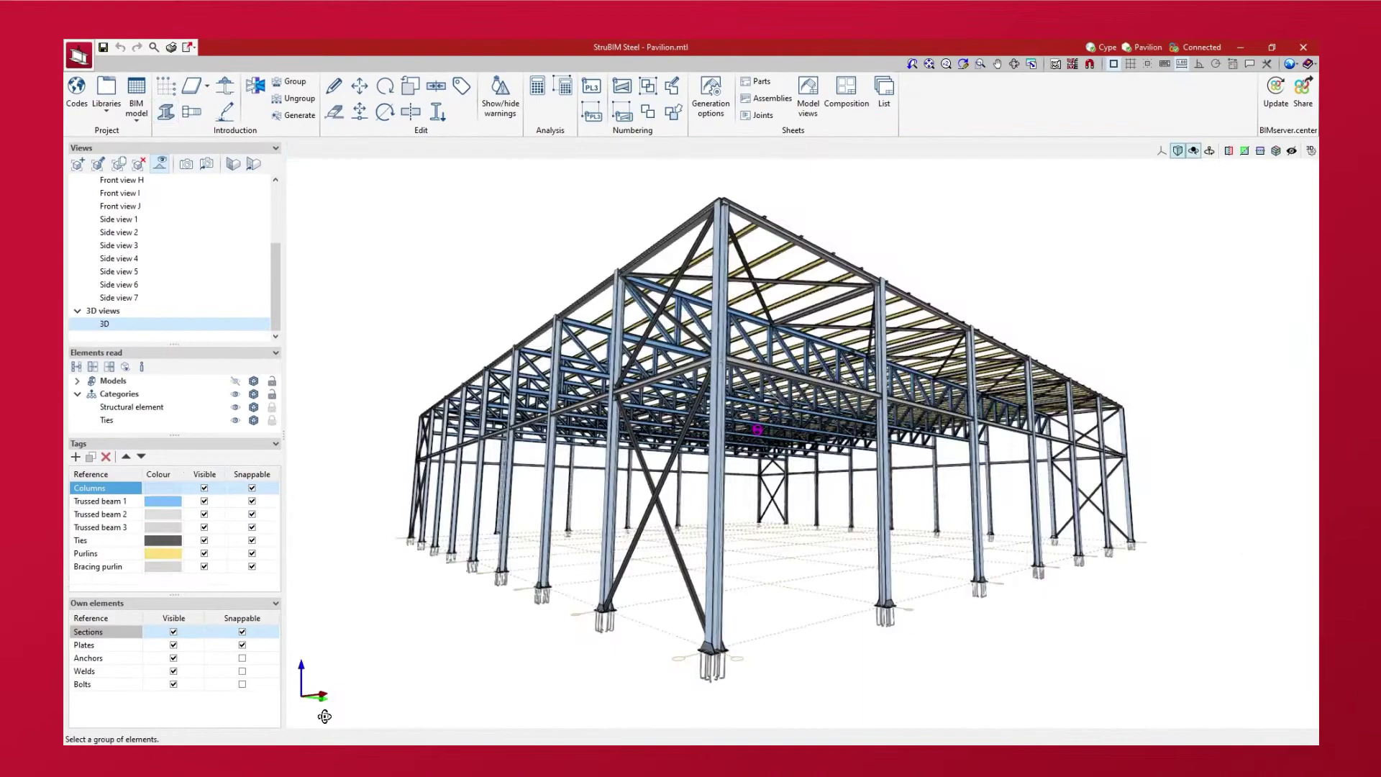
Step: Orbit in close to a bolted connection, then show Side view 7 and Front view J
shift+middle_drag(324, 717, 417, 719)
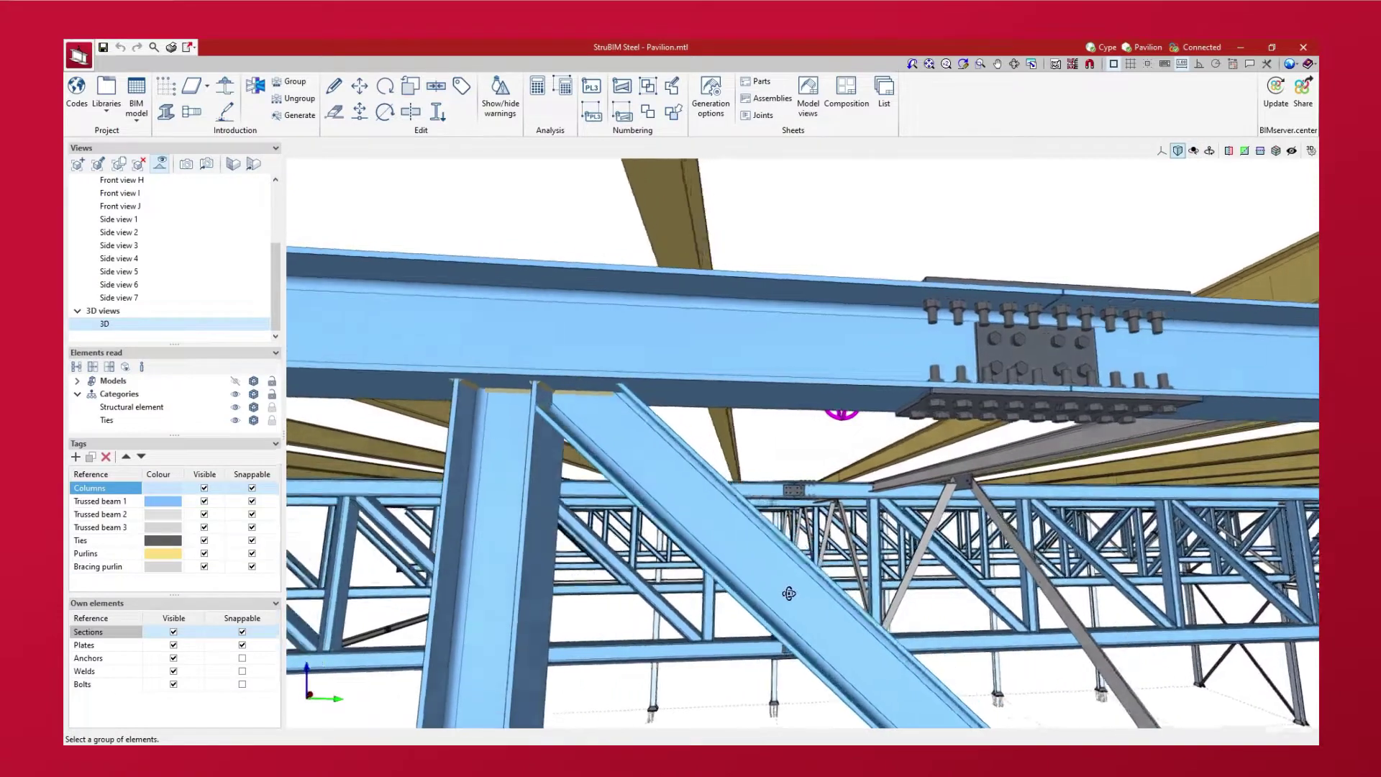
mouse_move(417, 719)
shift+middle_down()
mouse_move(766, 595)
mouse_move(708, 593)
shift+middle_up()
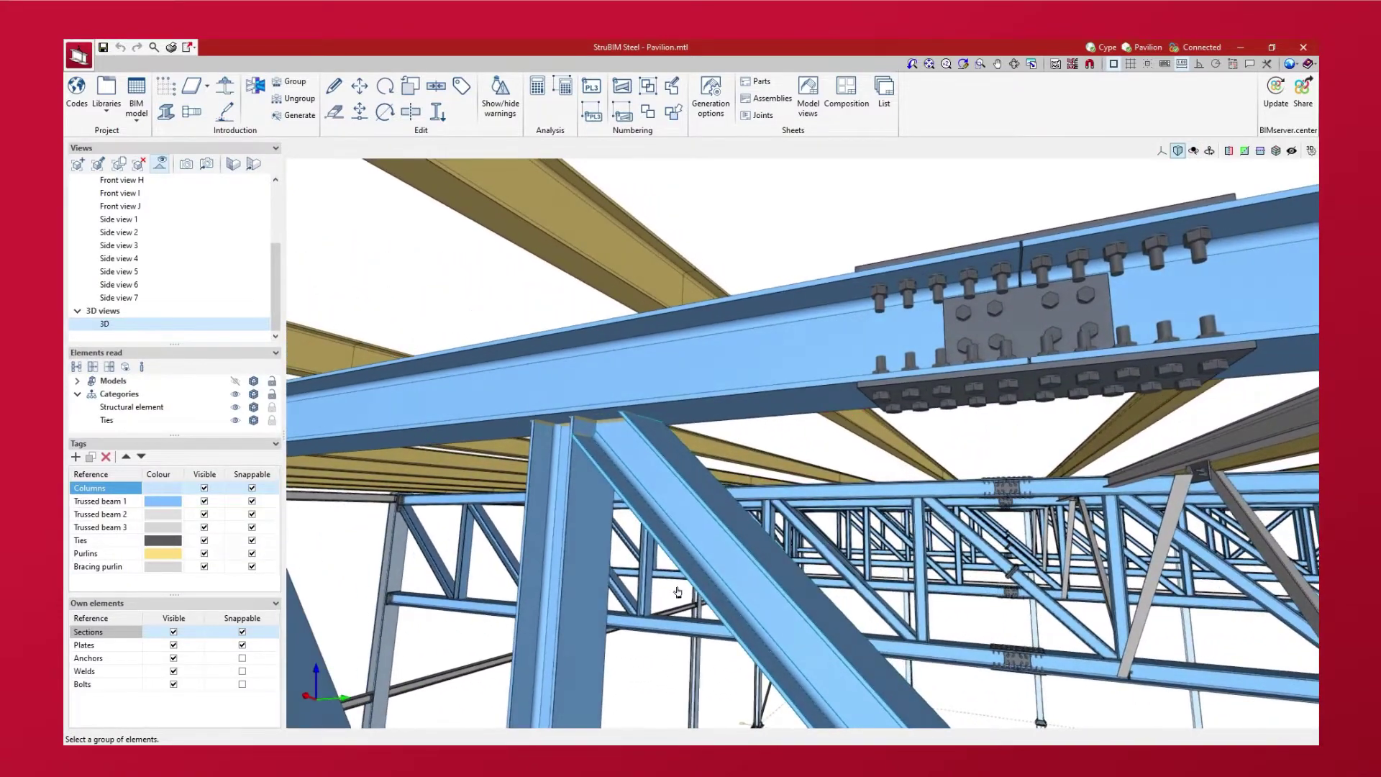
double_click(145, 305)
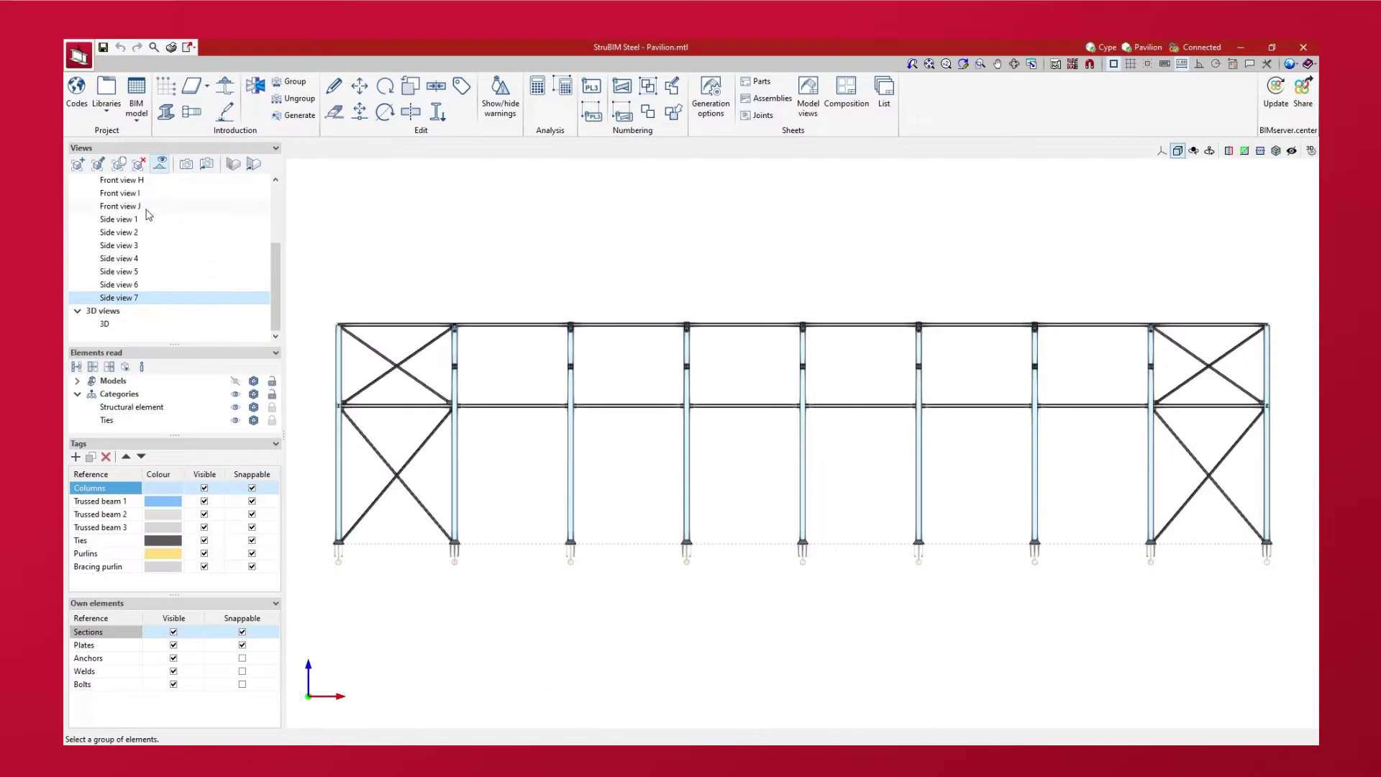
double_click(130, 206)
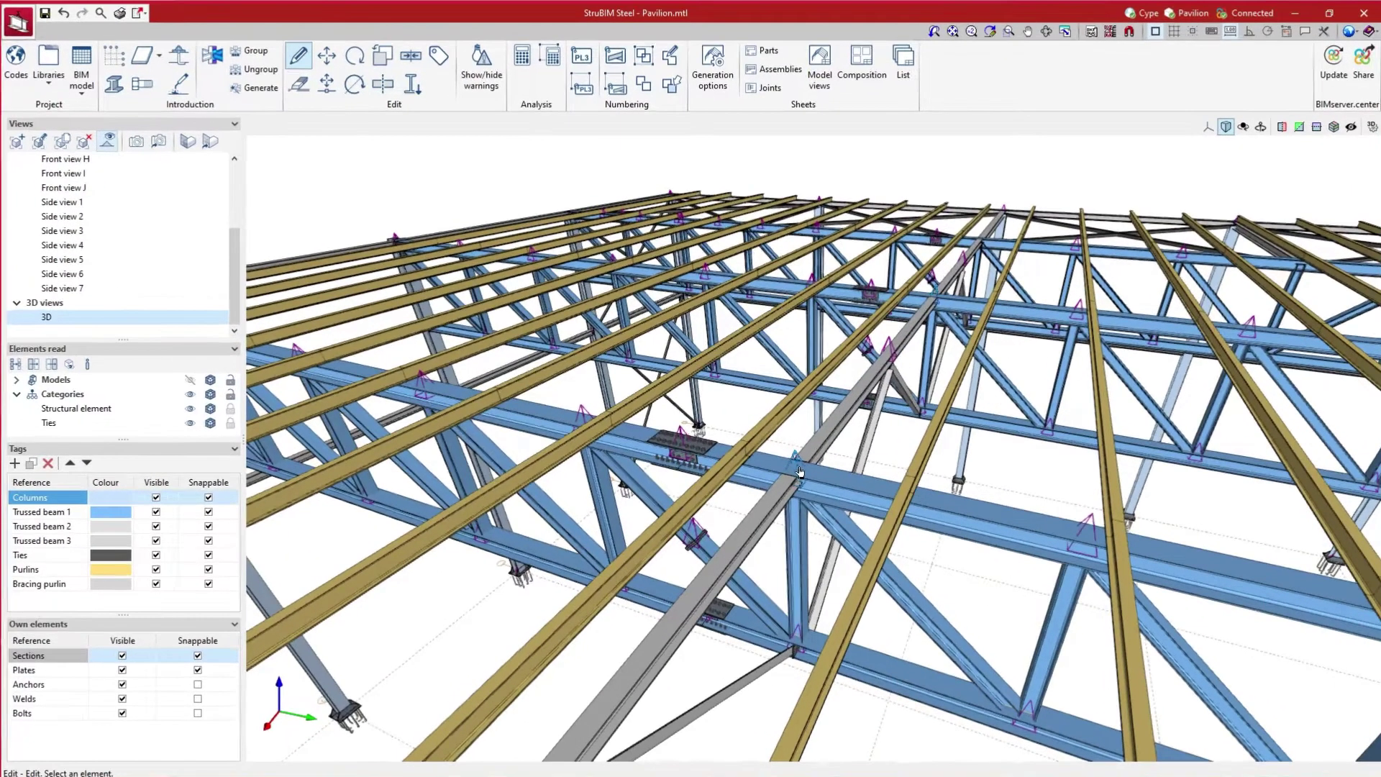
Step: Open the joint, orbit it to a near-front view, and bring up the bolt bearing resistance check
click(790, 465)
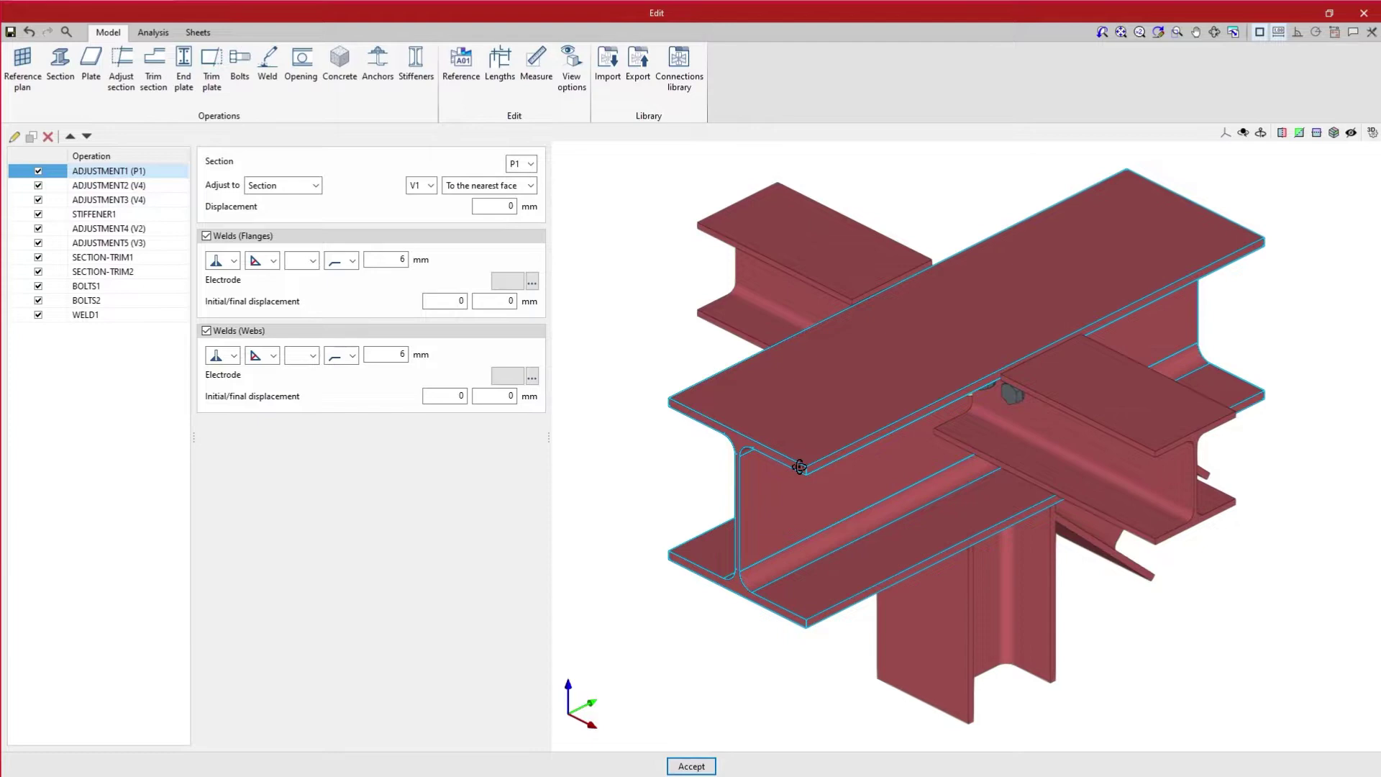
middle_drag(846, 434, 995, 418)
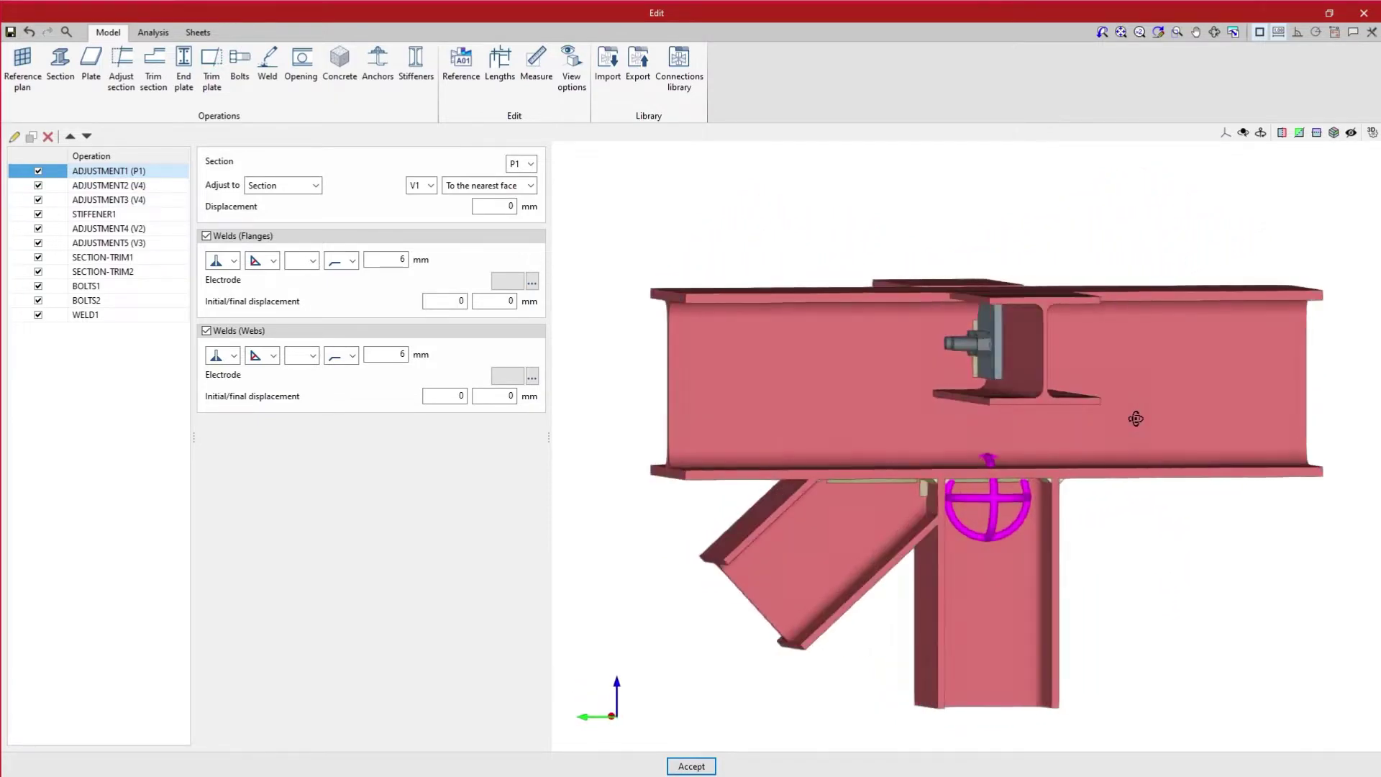
middle_drag(996, 420, 1101, 401)
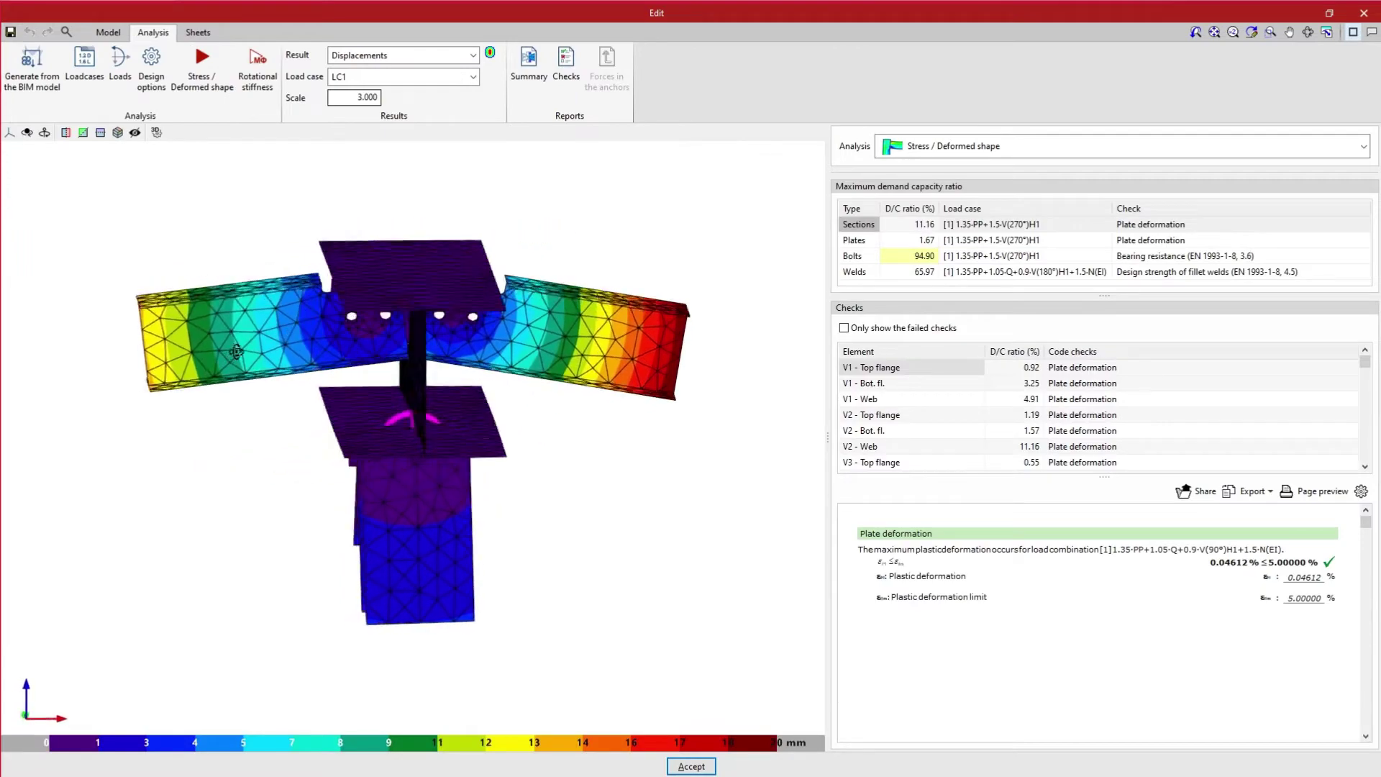
mouse_move(149, 362)
middle_down()
mouse_move(266, 337)
mouse_move(519, 352)
middle_up()
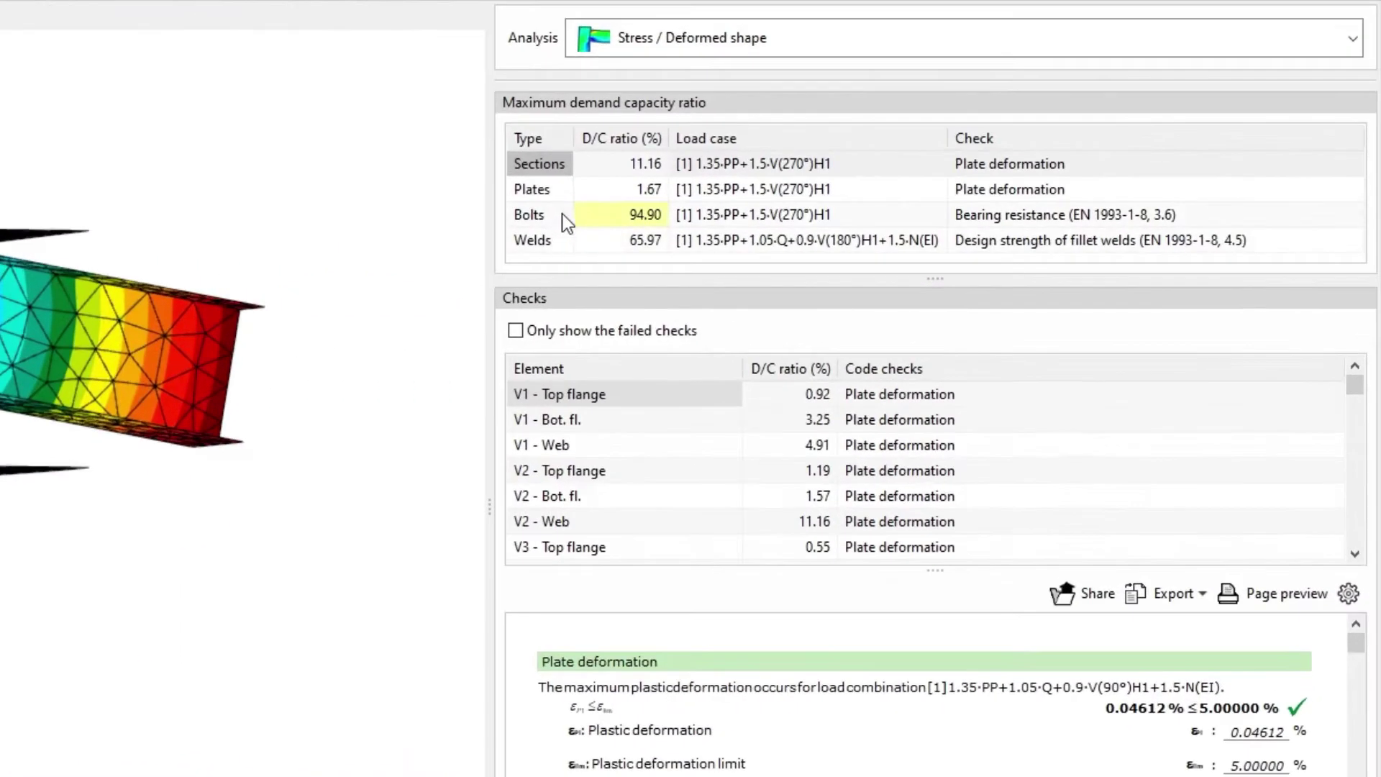
click(563, 214)
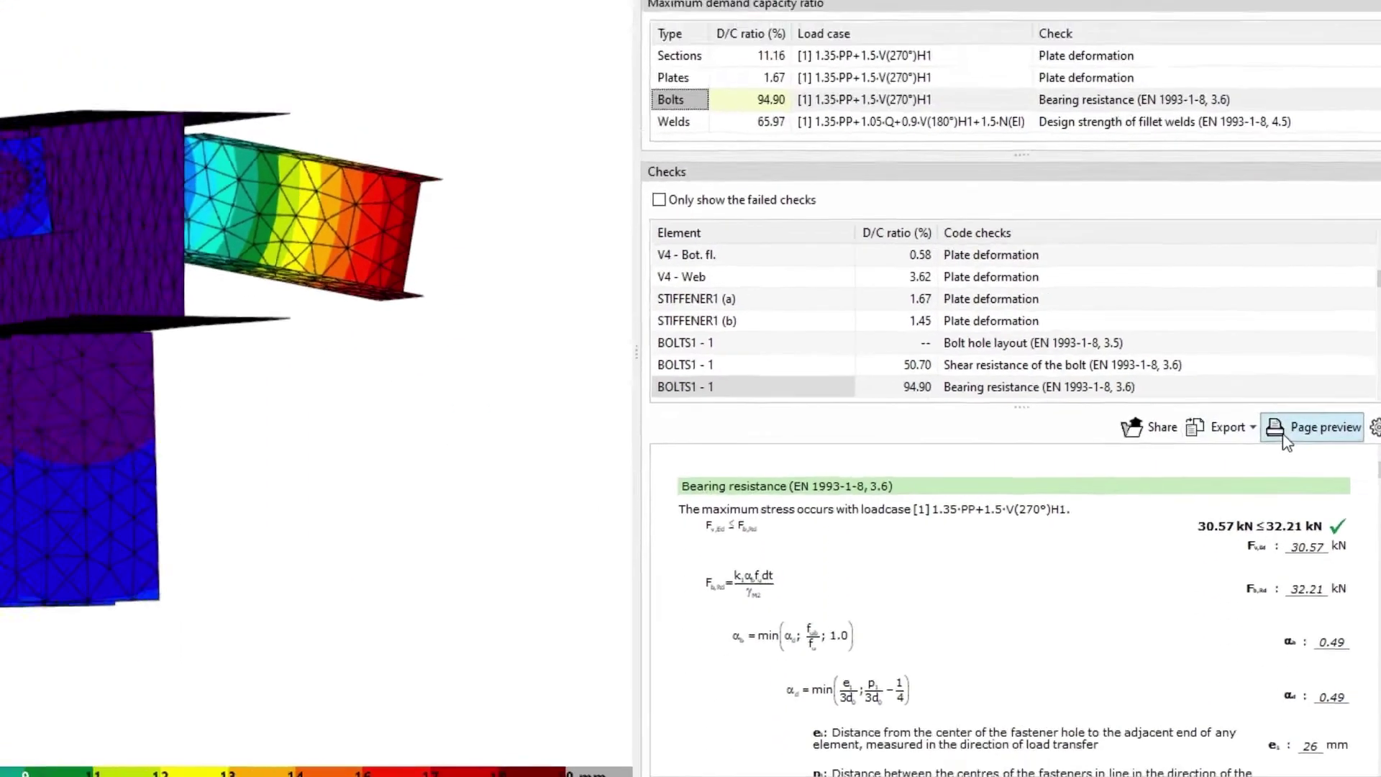
click(1273, 592)
drag(1329, 379, 1330, 460)
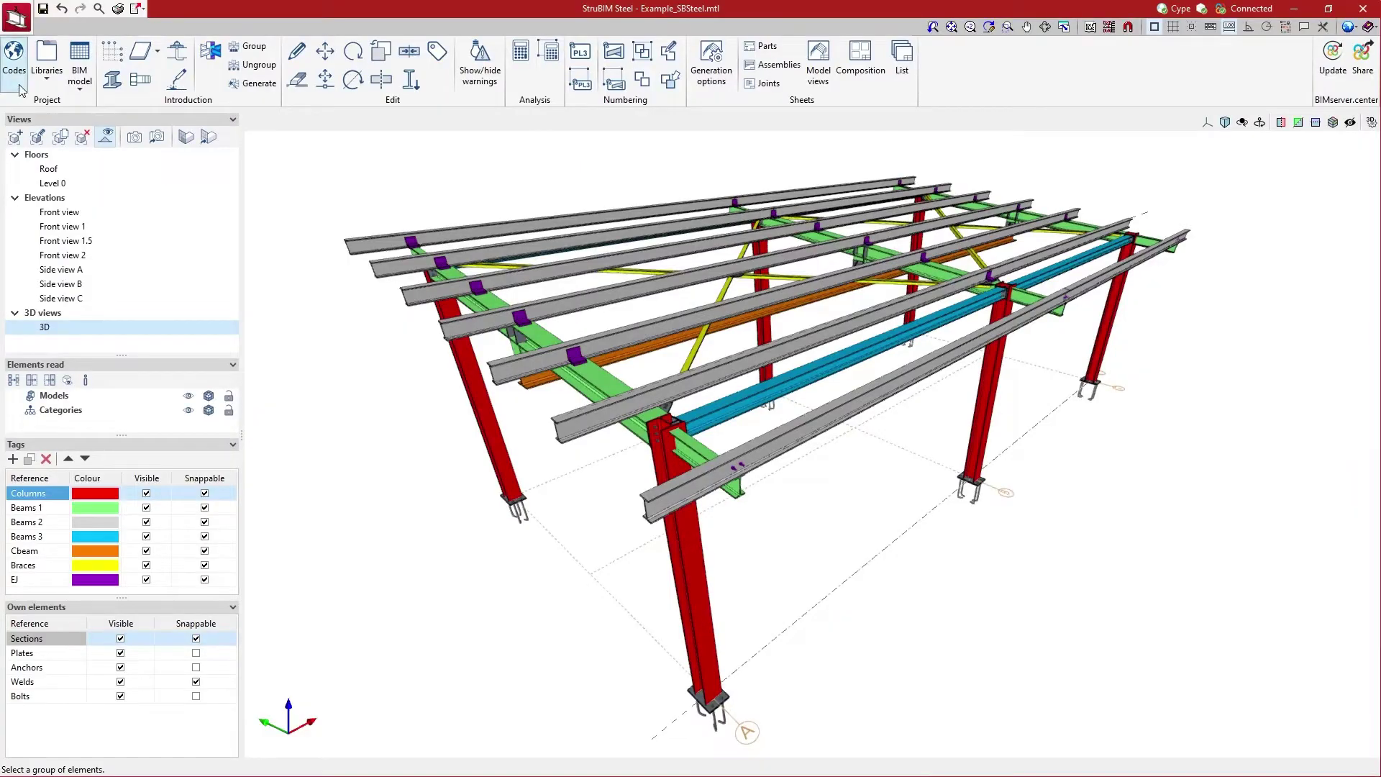
click(20, 92)
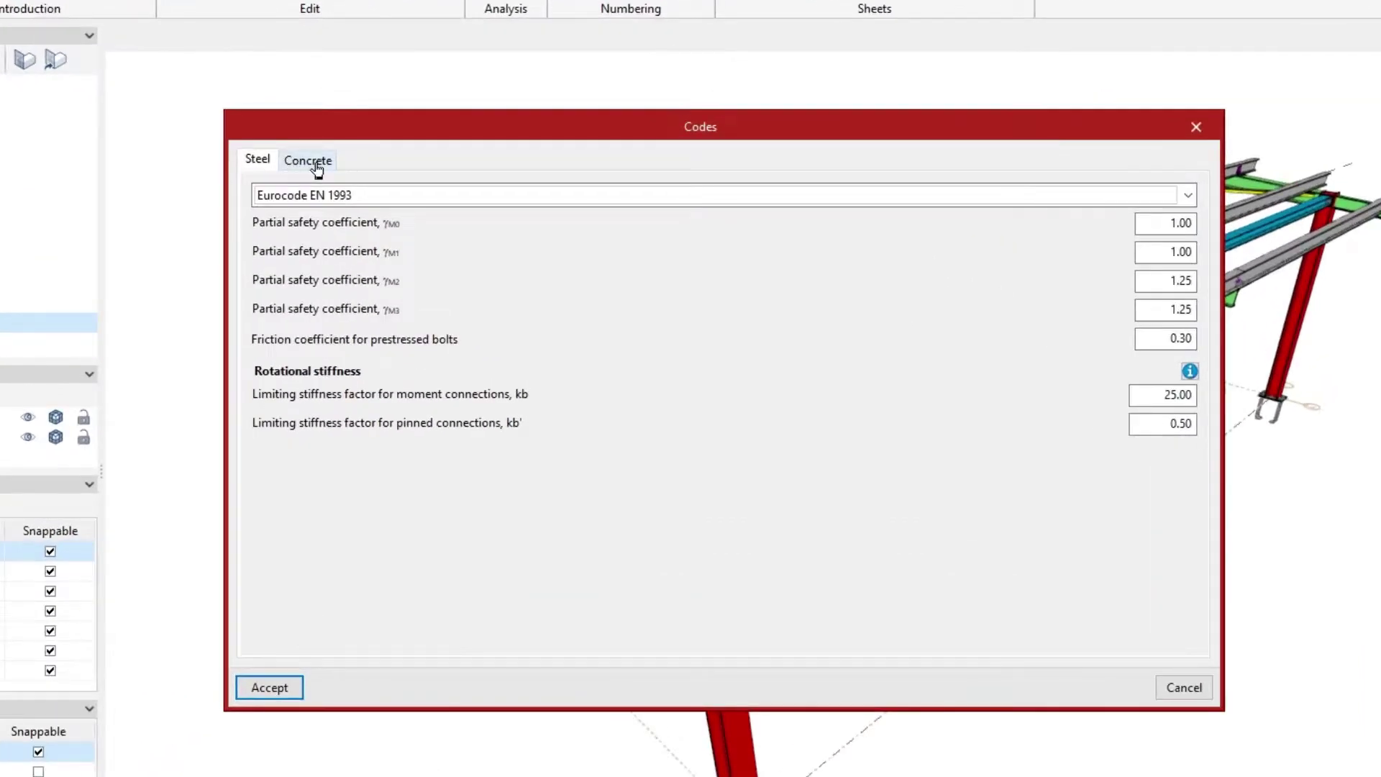
click(392, 210)
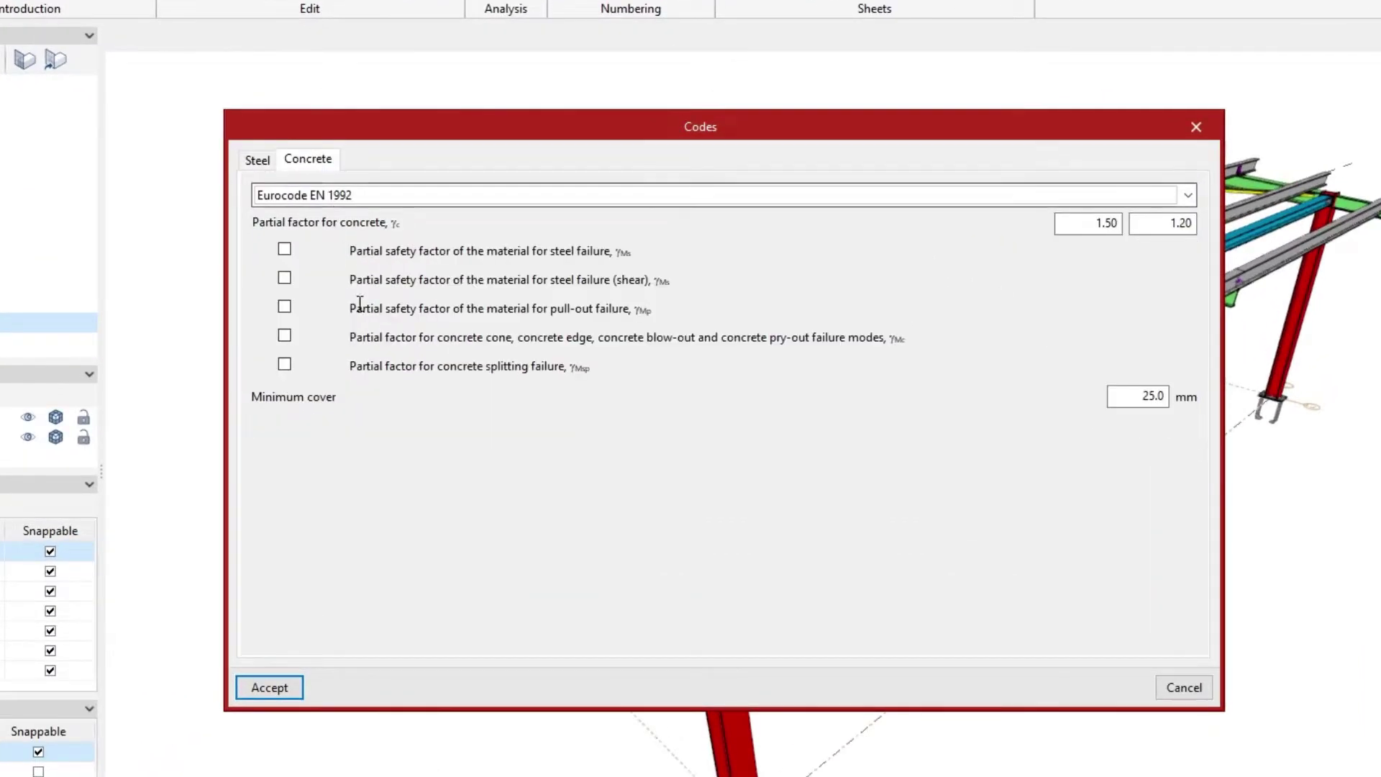
click(269, 687)
click(129, 168)
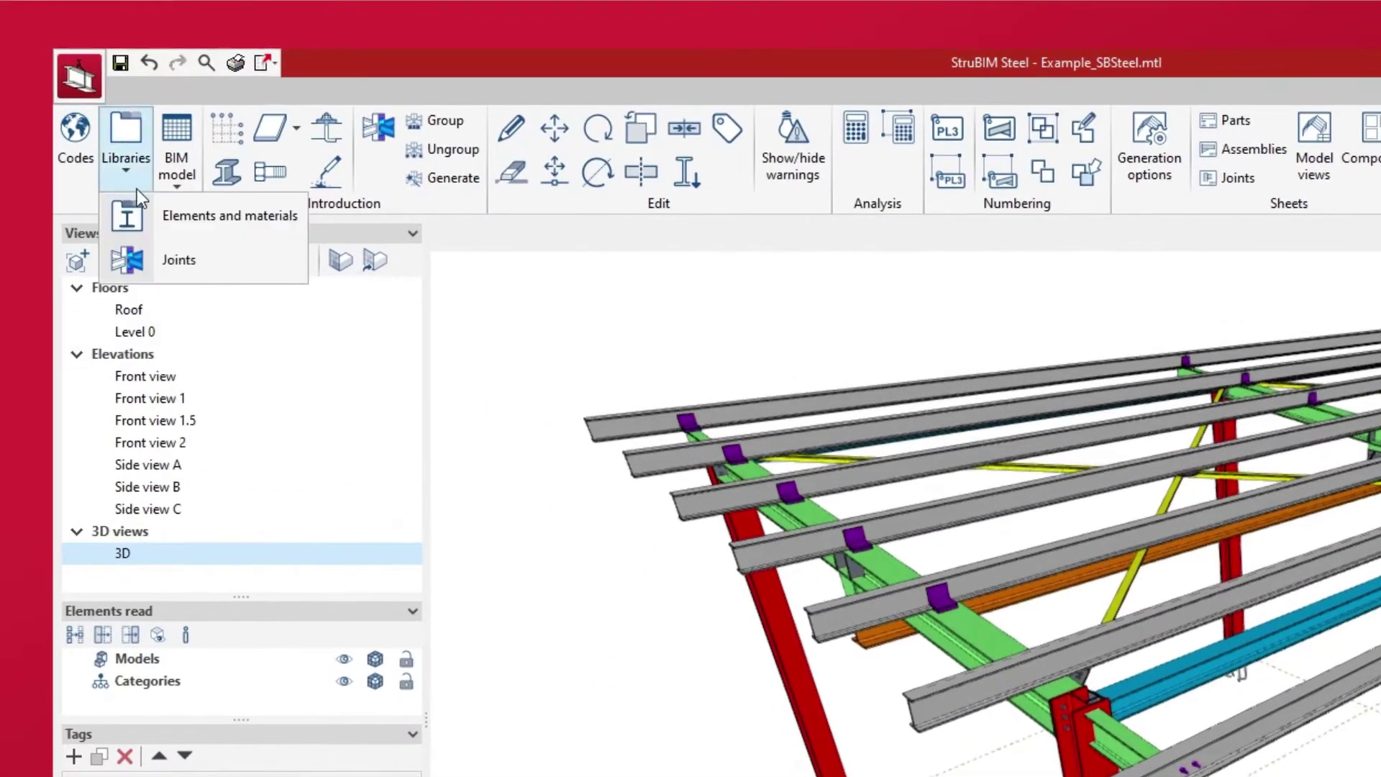
click(178, 222)
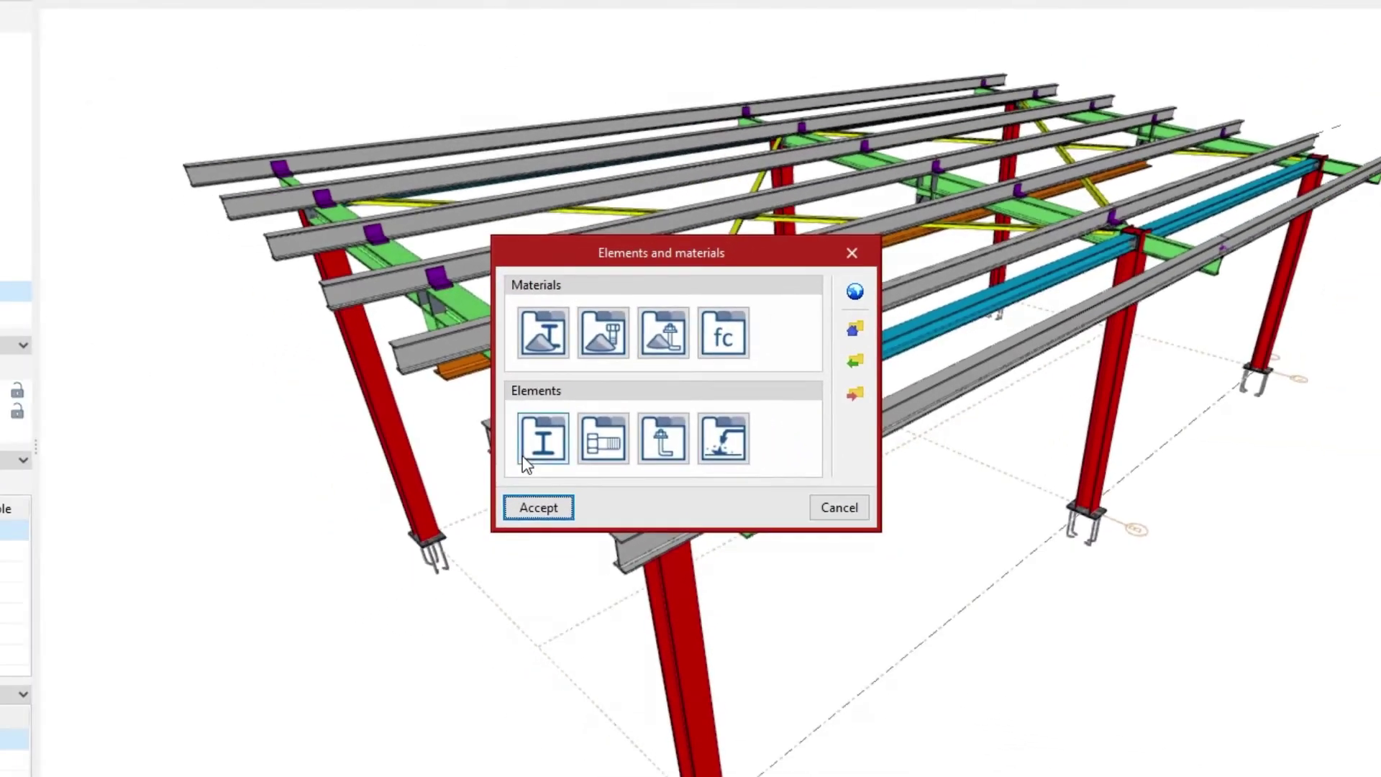
click(543, 439)
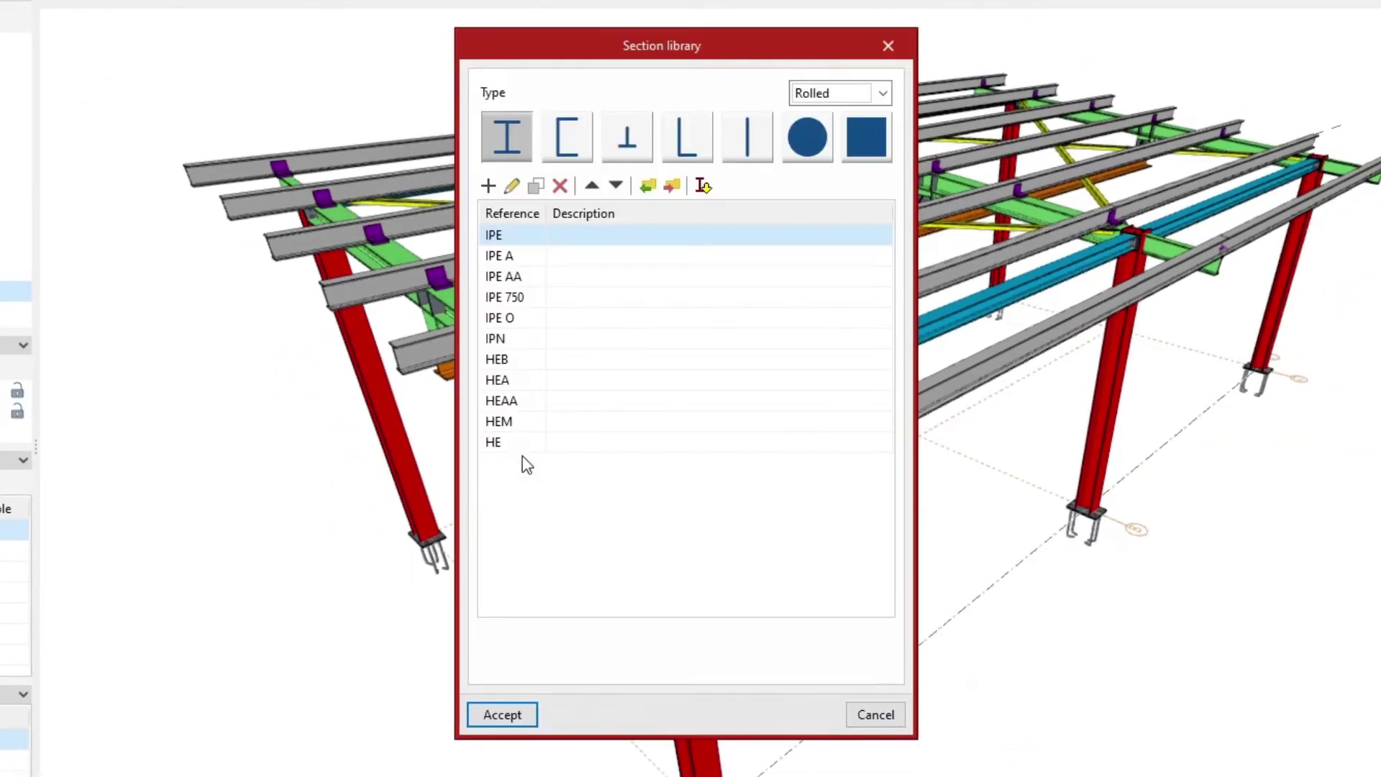
click(511, 717)
click(534, 504)
click(130, 168)
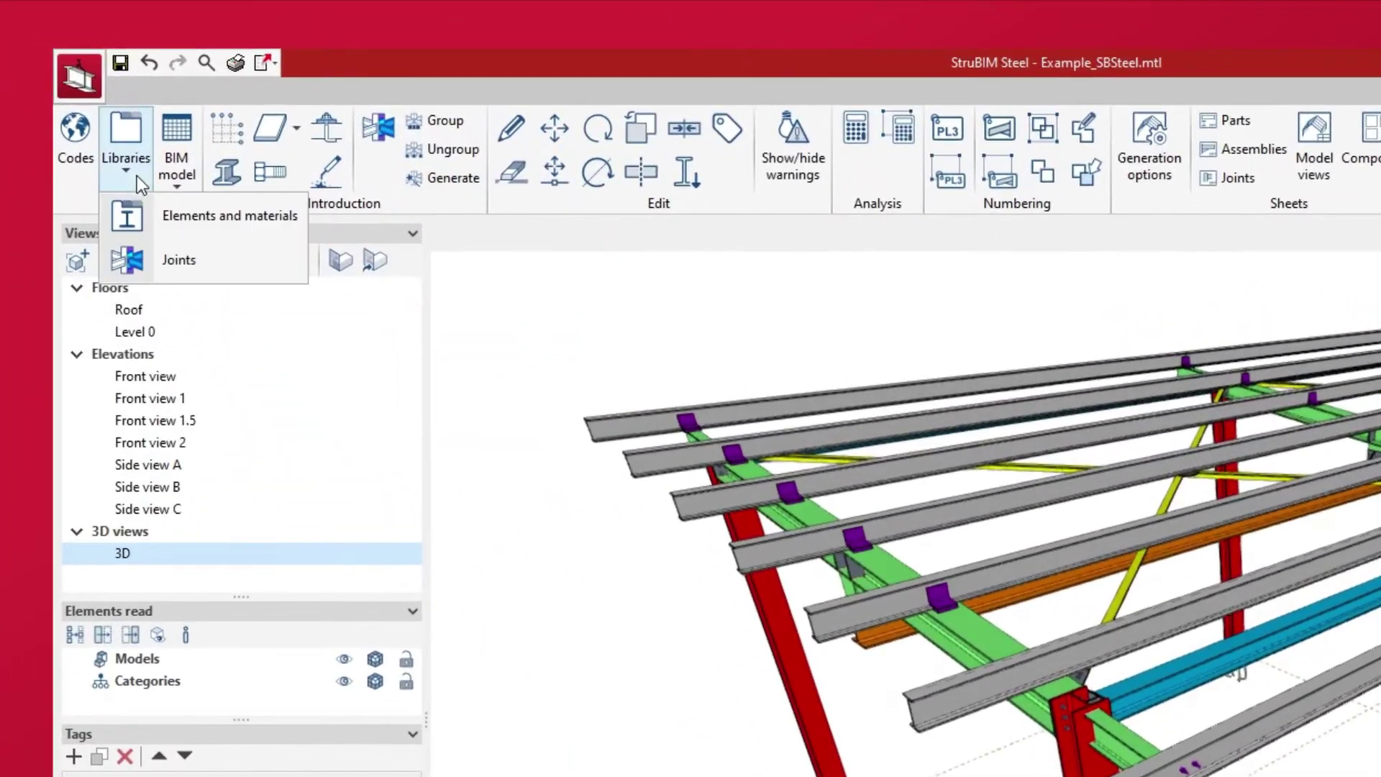
click(178, 259)
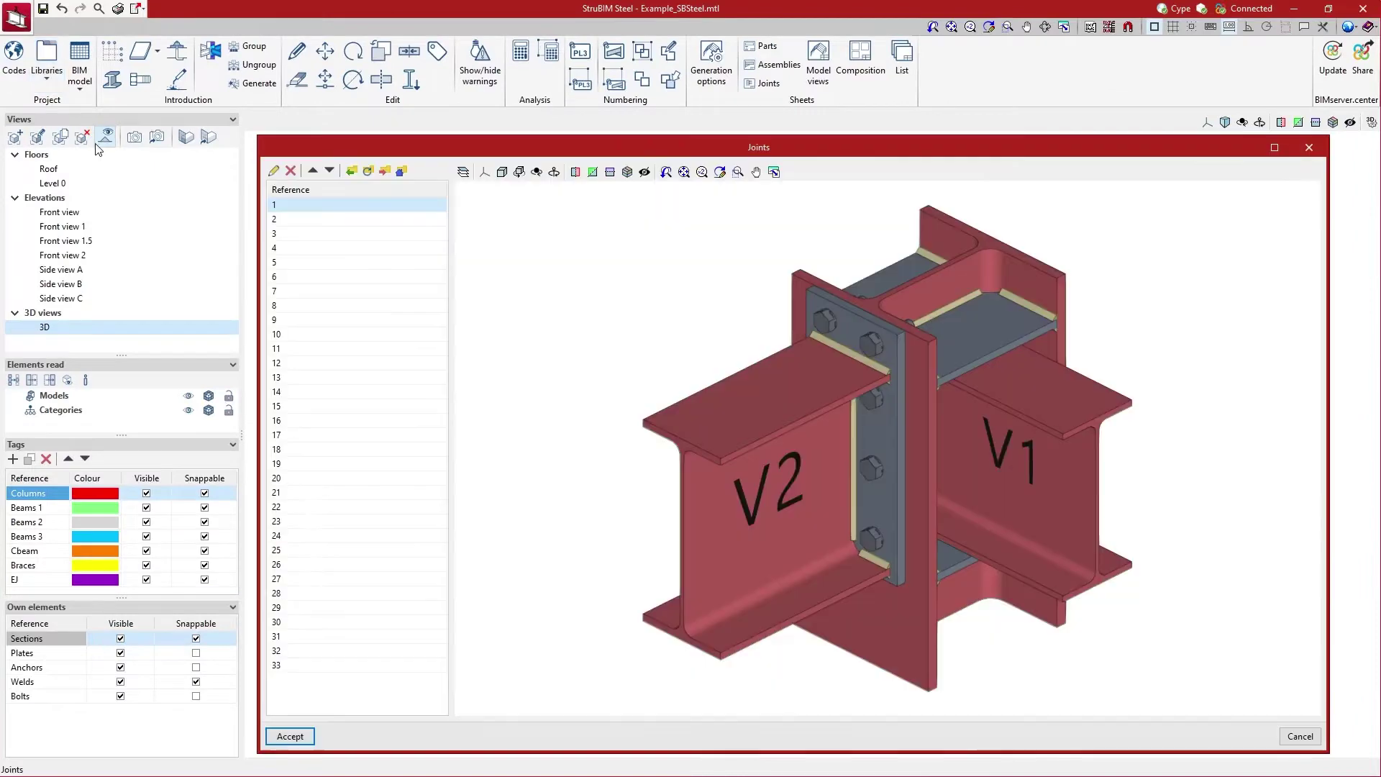
click(345, 392)
click(287, 736)
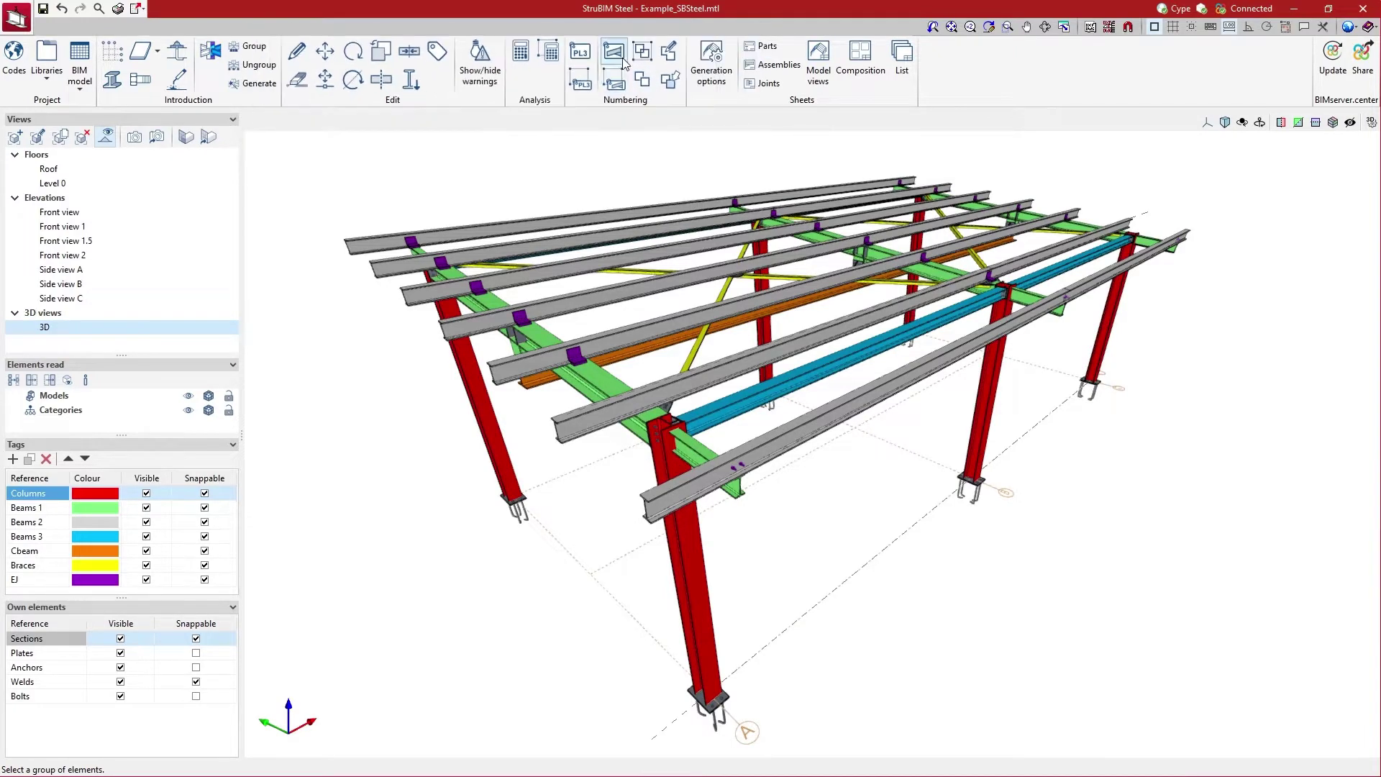
Step: Browse the Model views Drawing 2, parts and AS22 assembly sheets
click(616, 60)
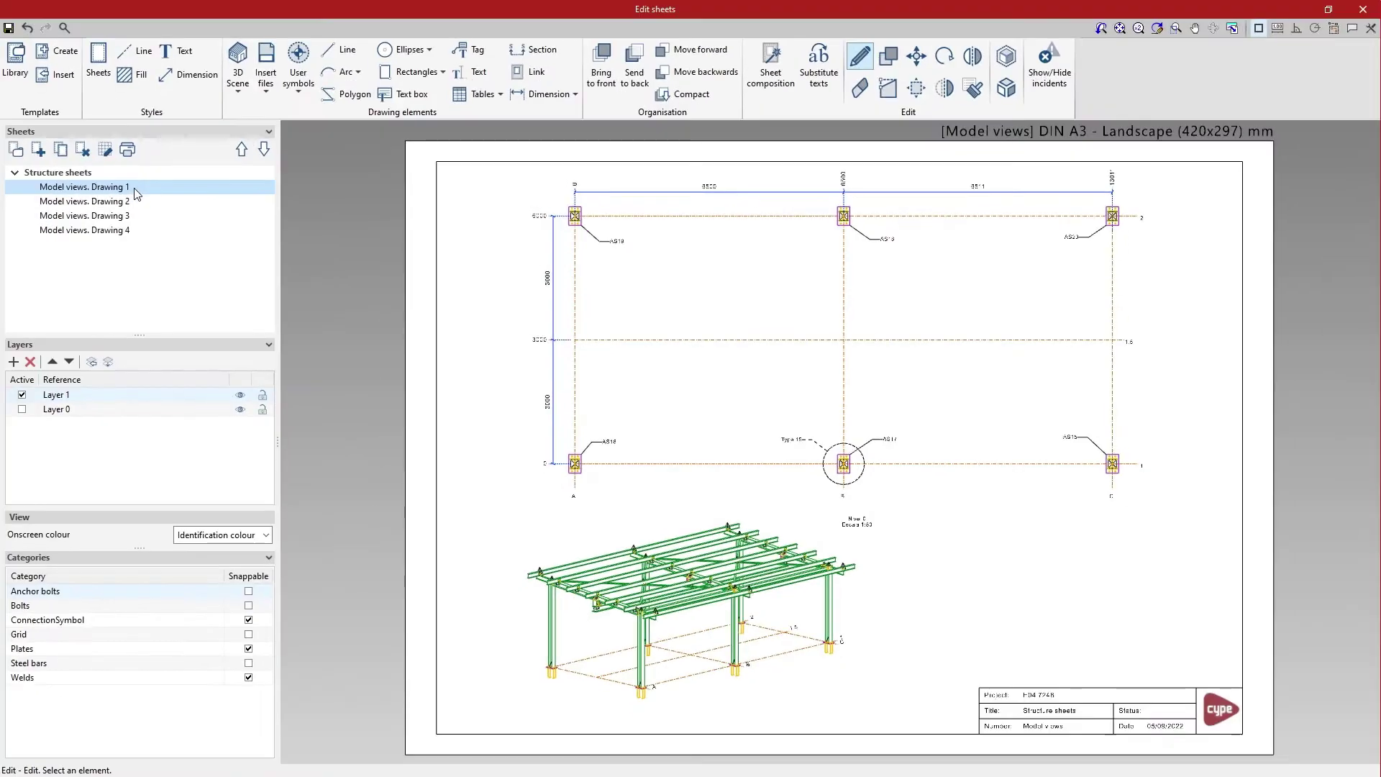
click(108, 201)
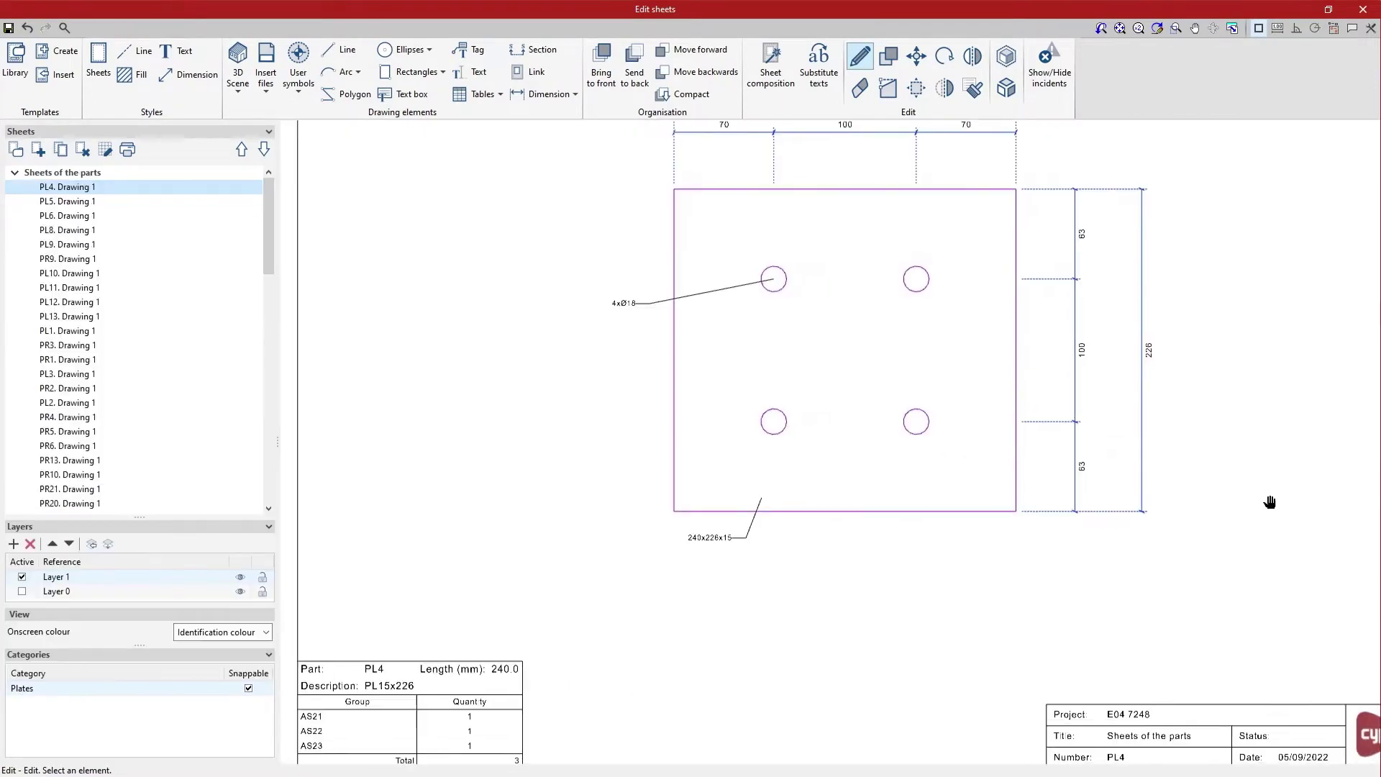
middle_drag(1267, 500, 1144, 650)
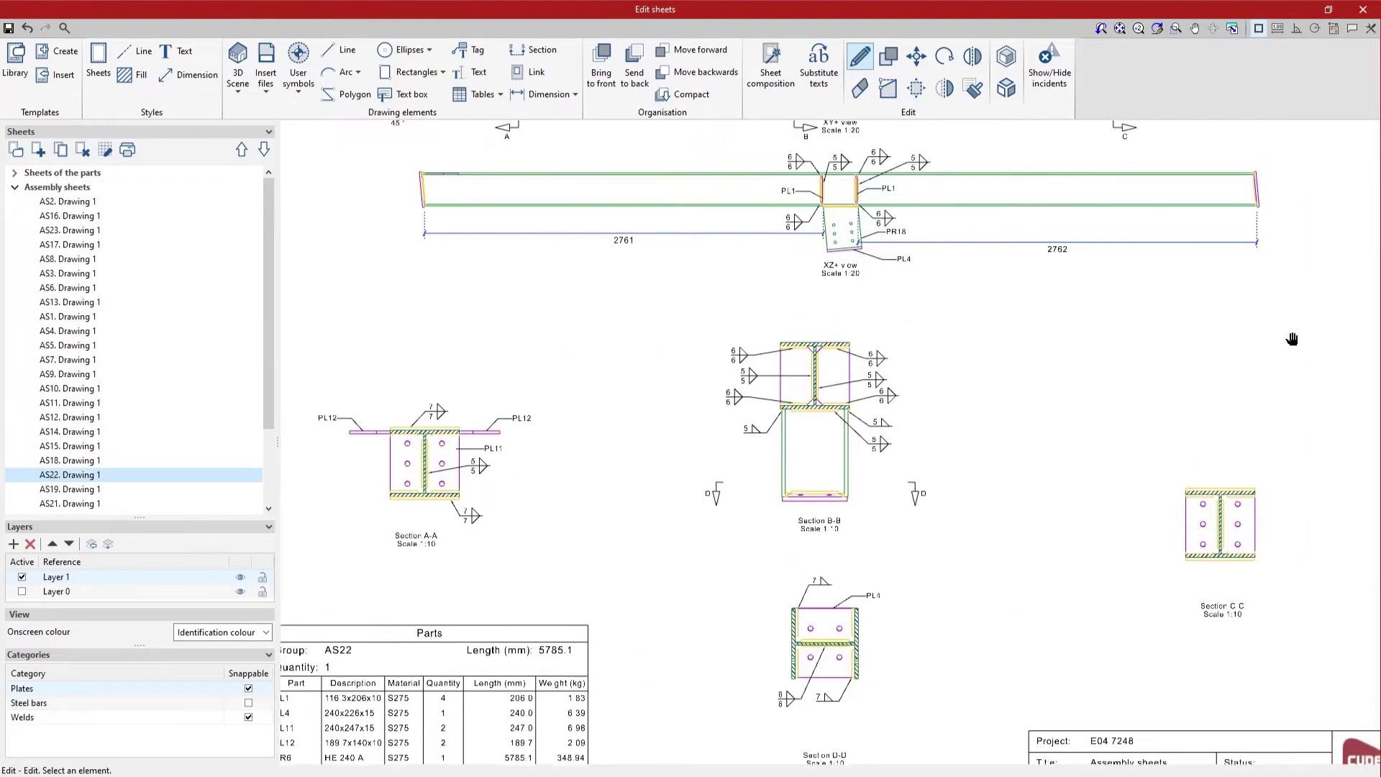
middle_drag(1289, 339, 1194, 503)
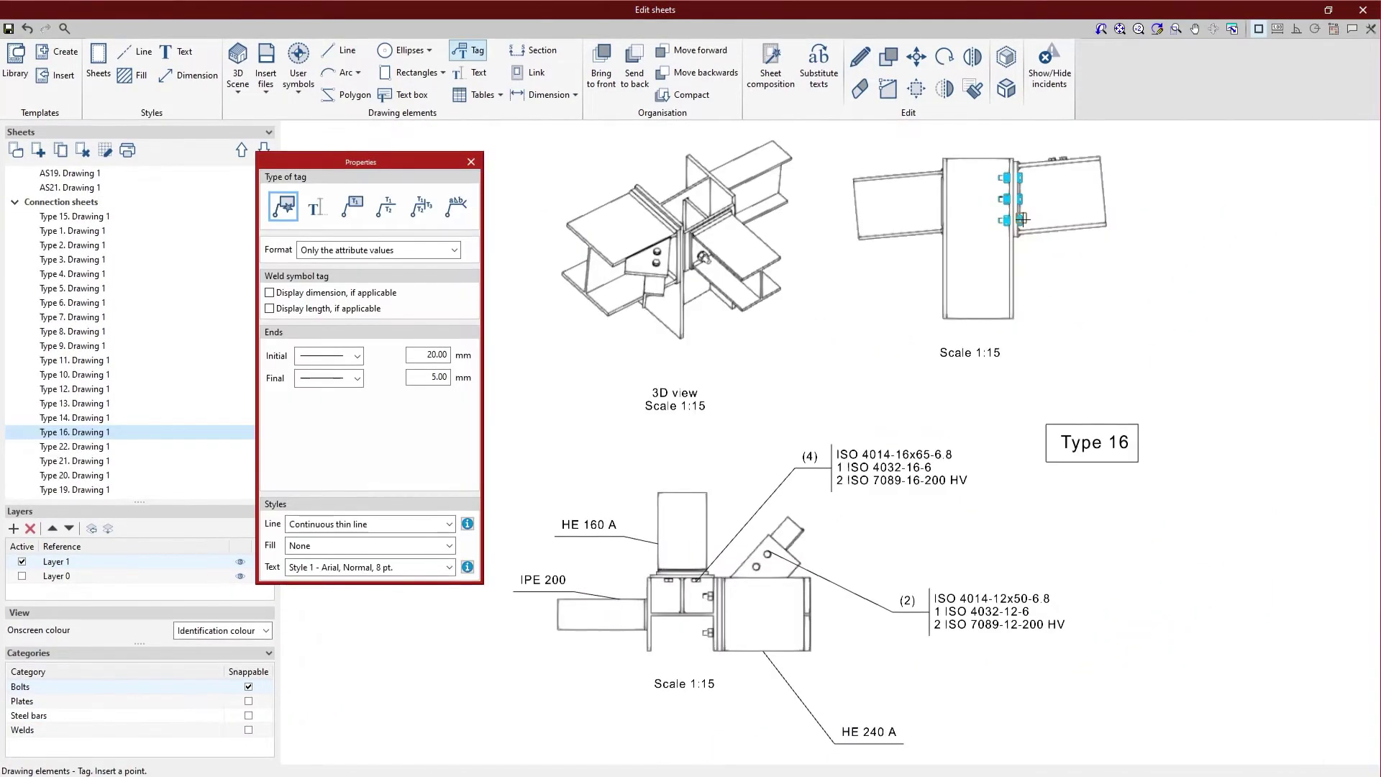
Step: Place a bolt tag on the Type 16 connection's side view
click(1021, 220)
click(1062, 297)
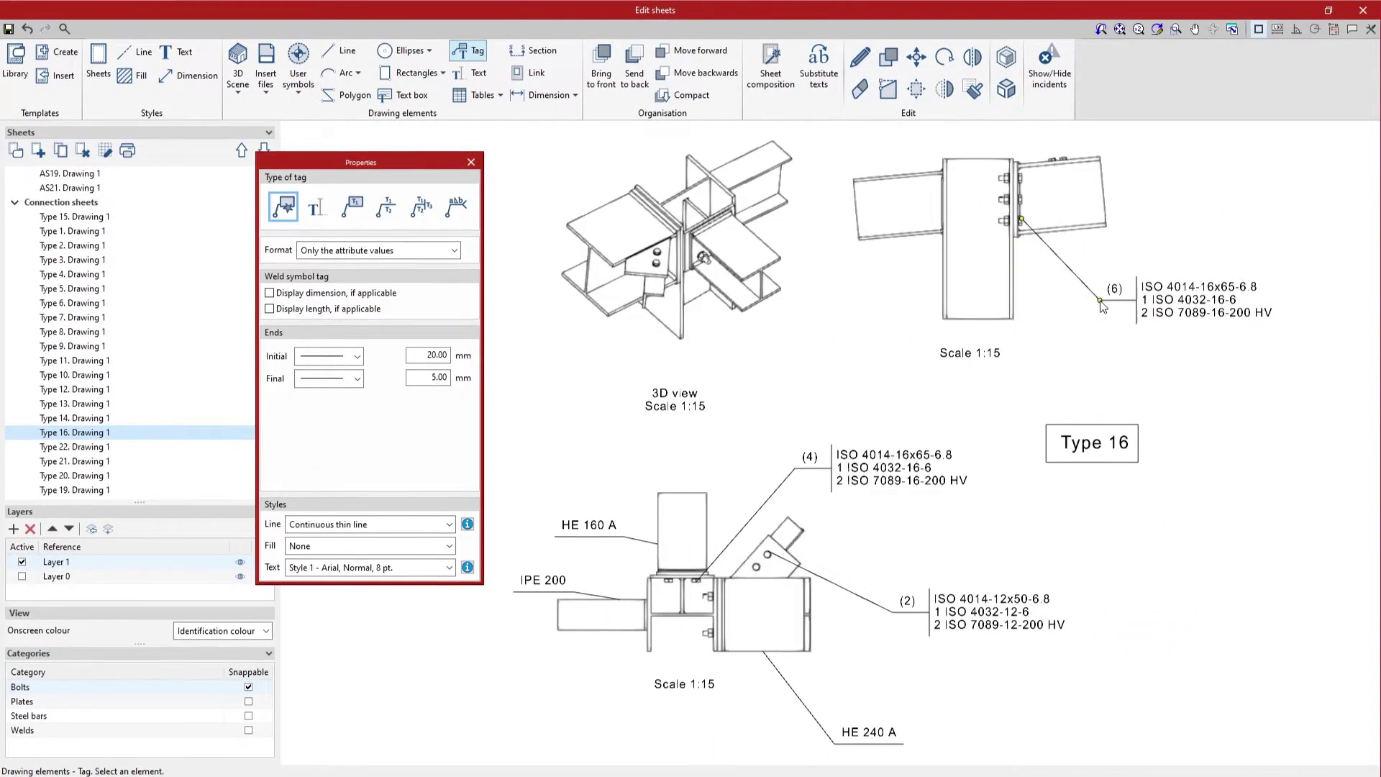
key(Escape)
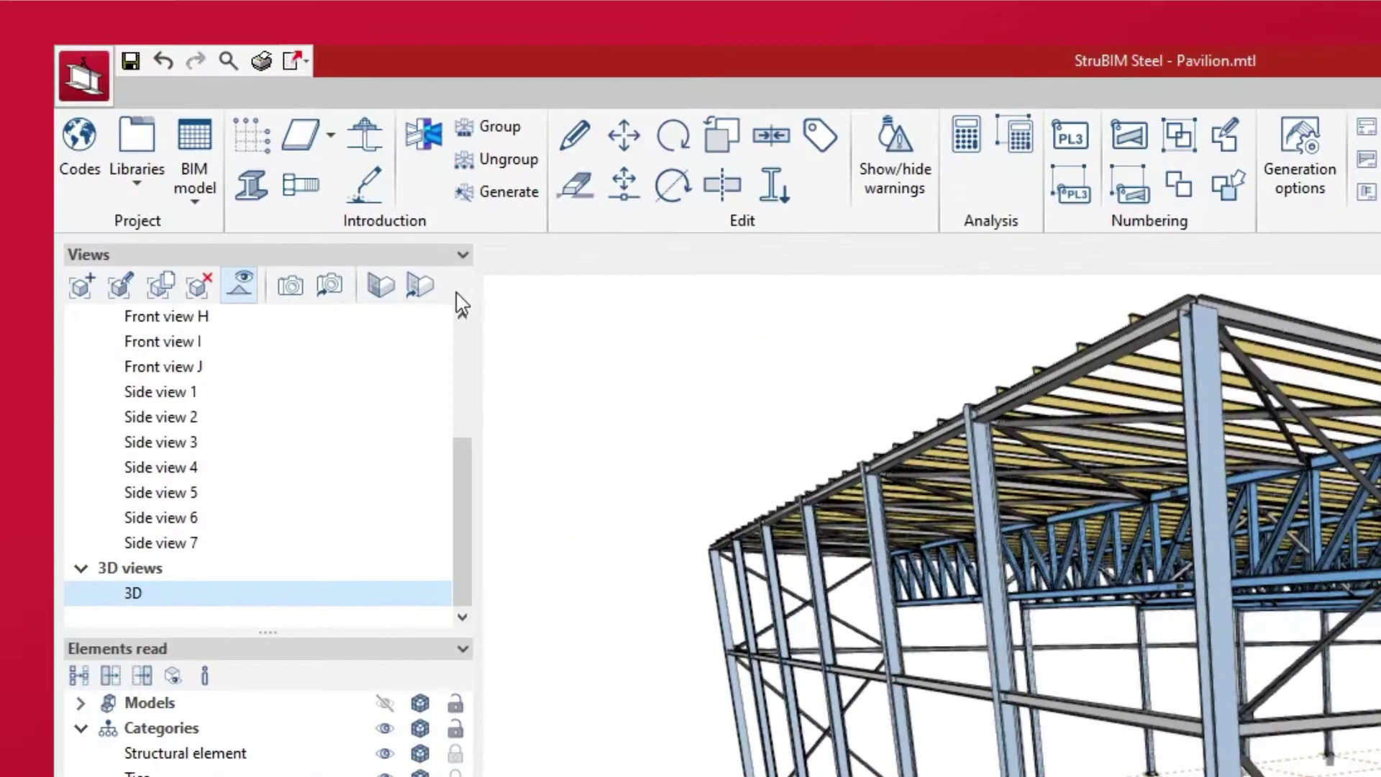
click(305, 61)
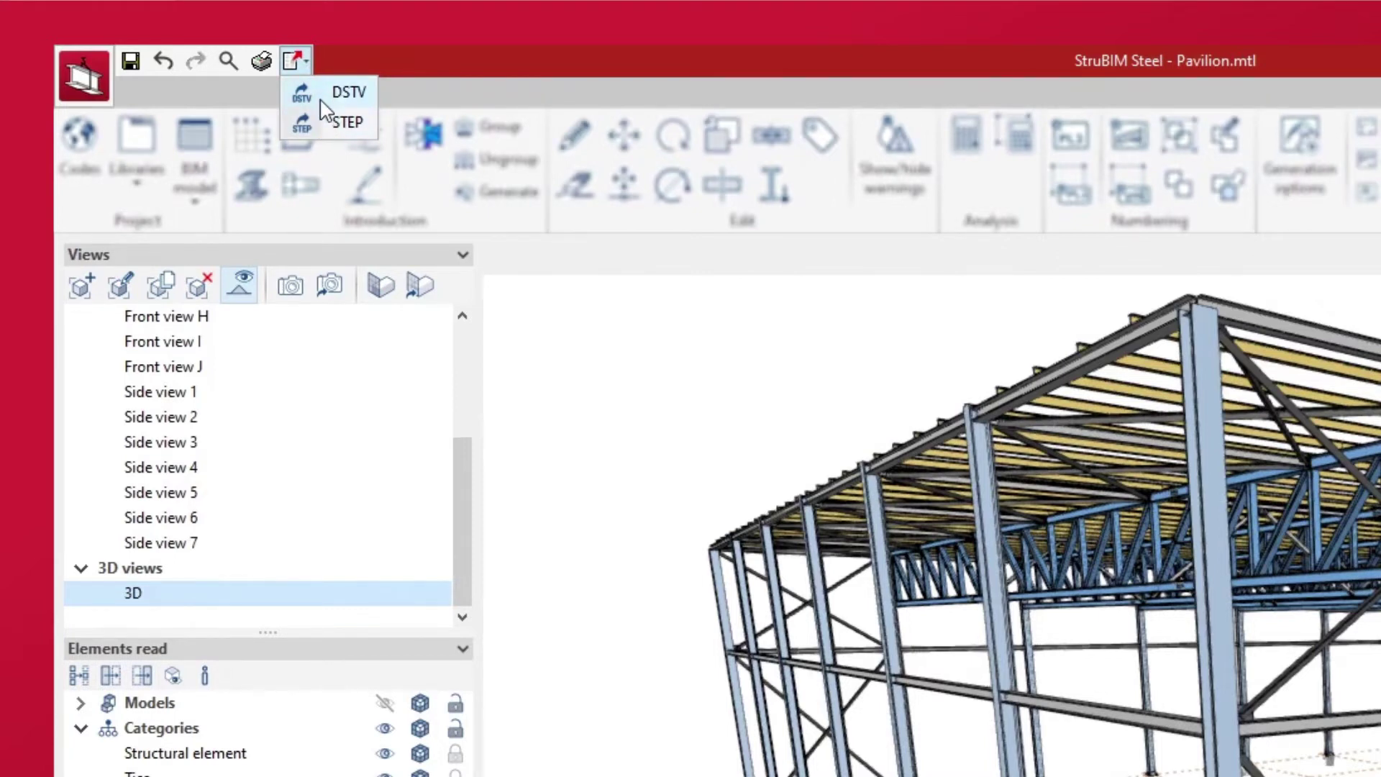
click(168, 235)
click(85, 76)
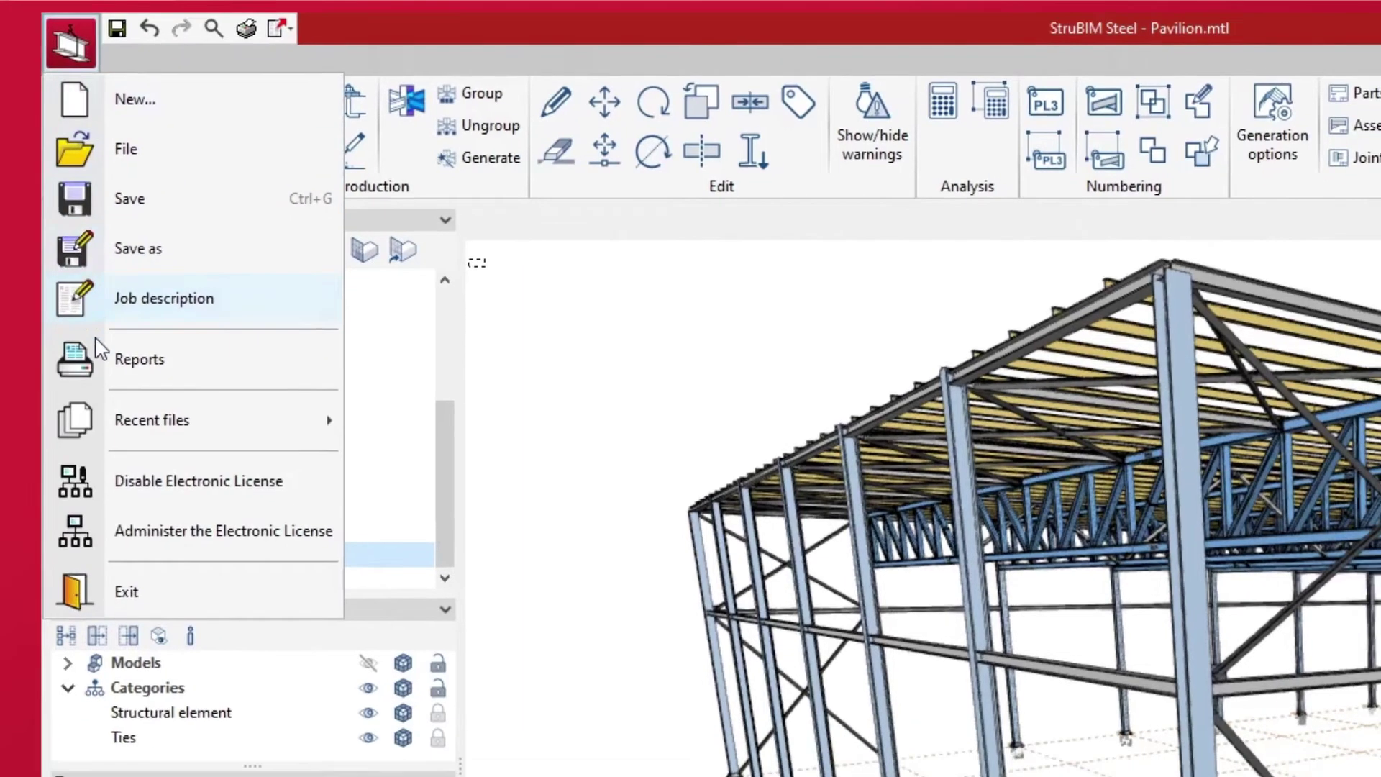
click(129, 390)
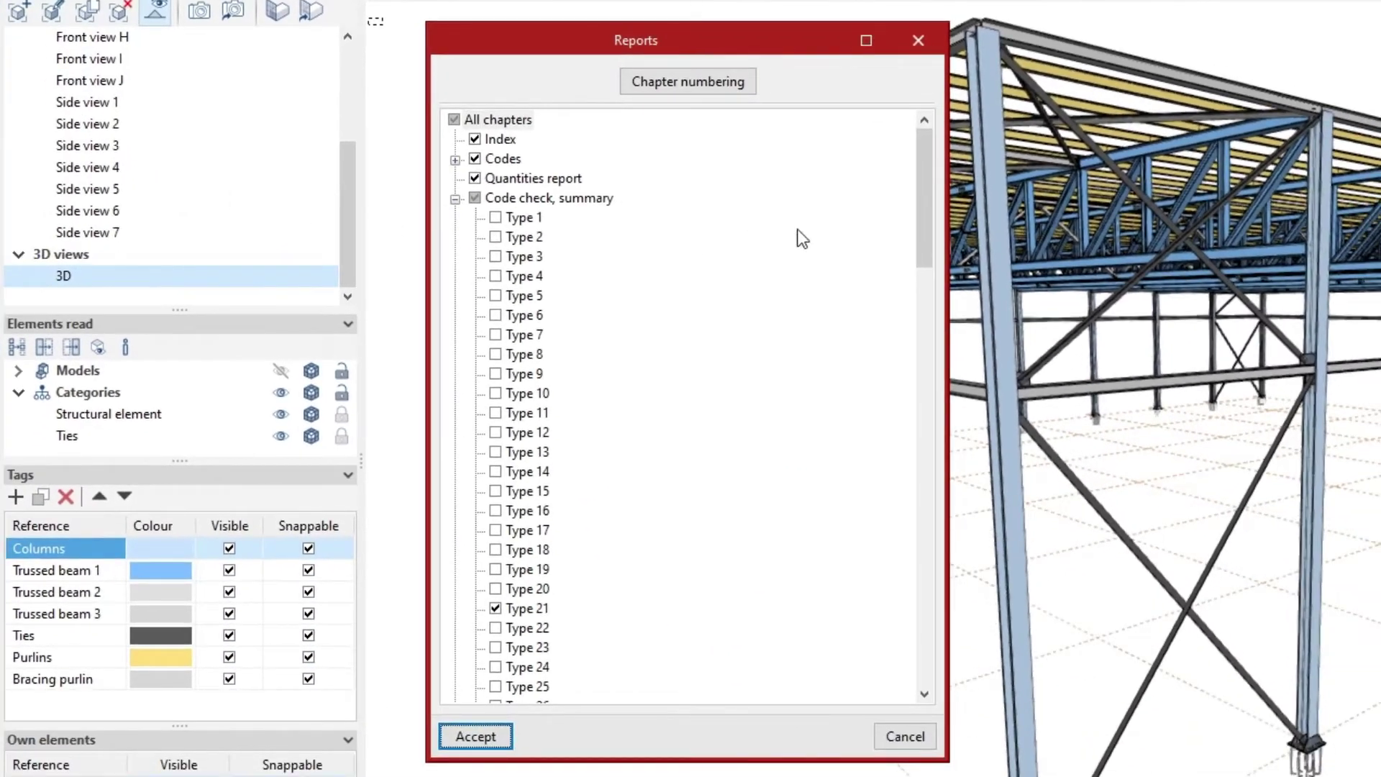
drag(925, 198, 925, 264)
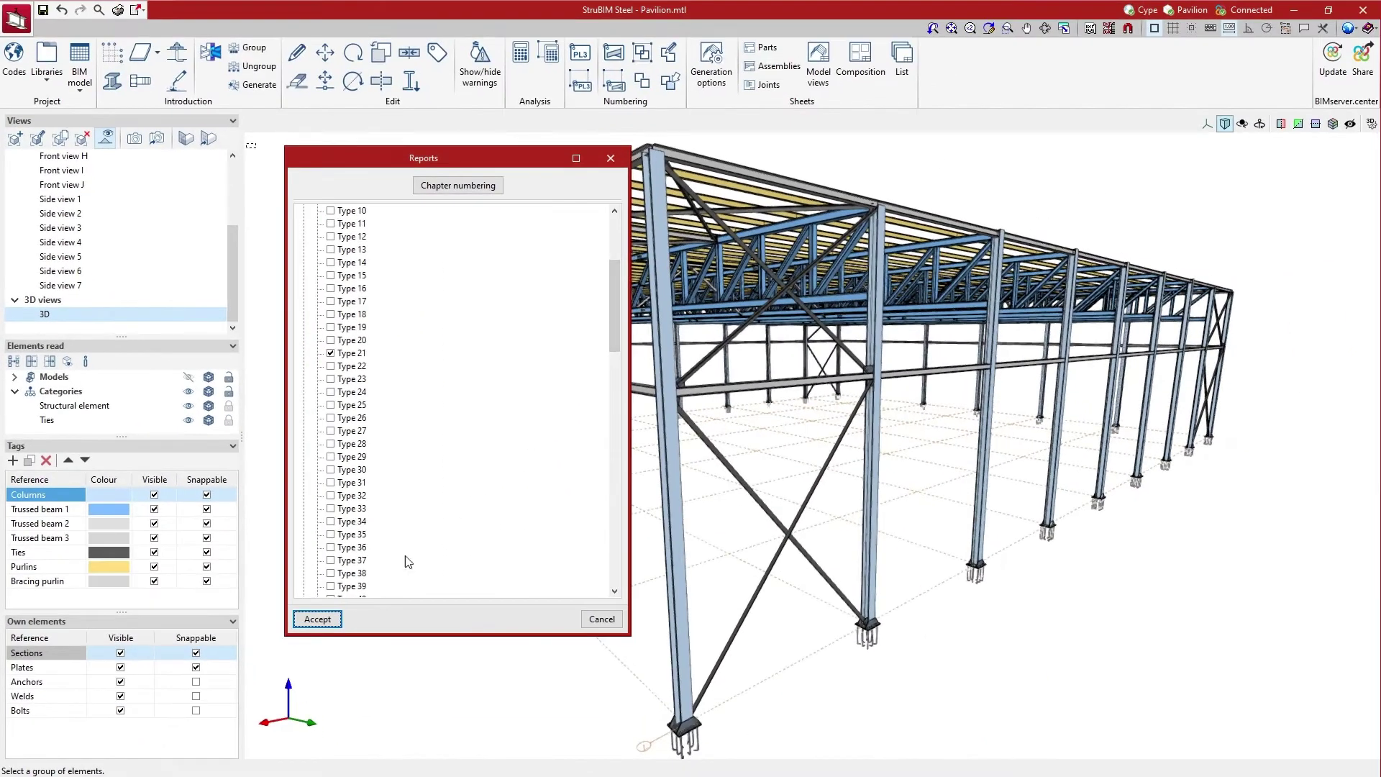
click(316, 620)
scroll(889, 685, down, 3)
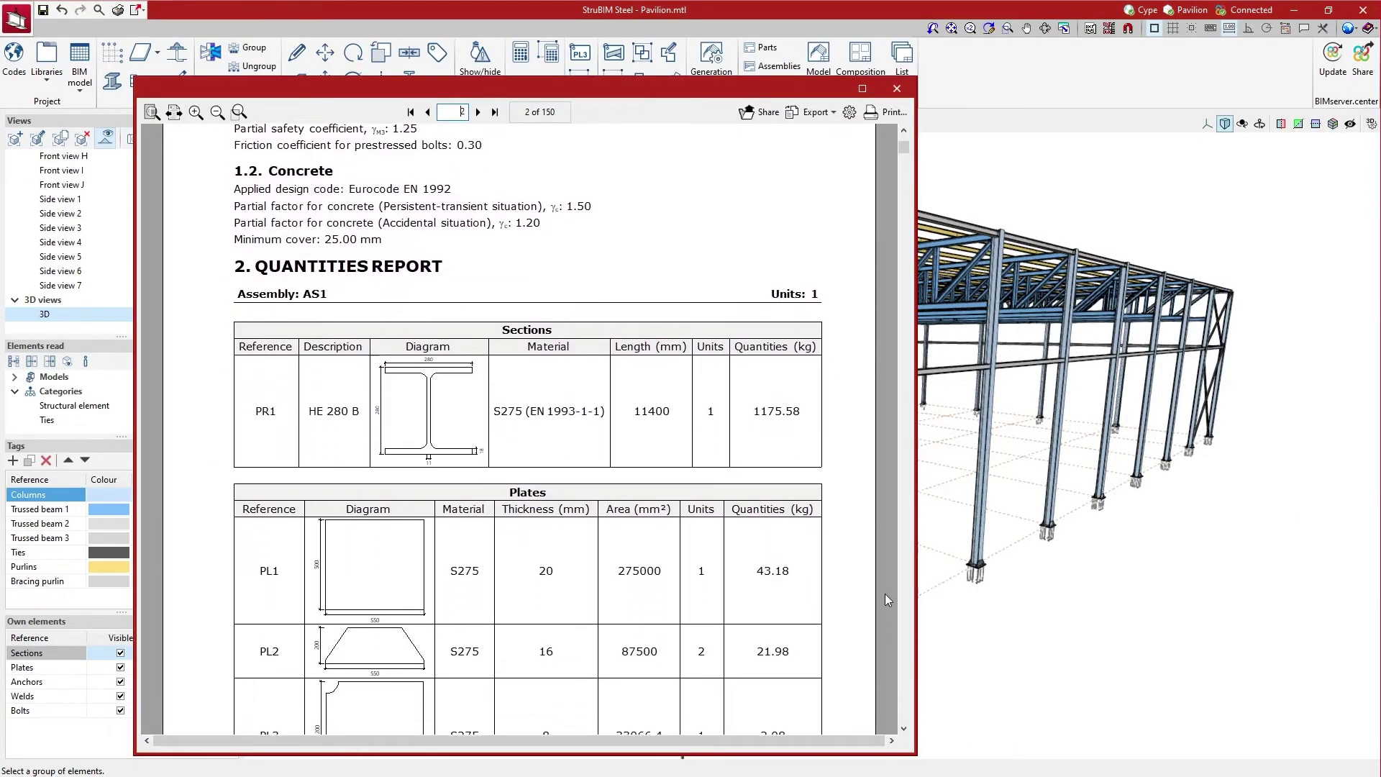
click(895, 87)
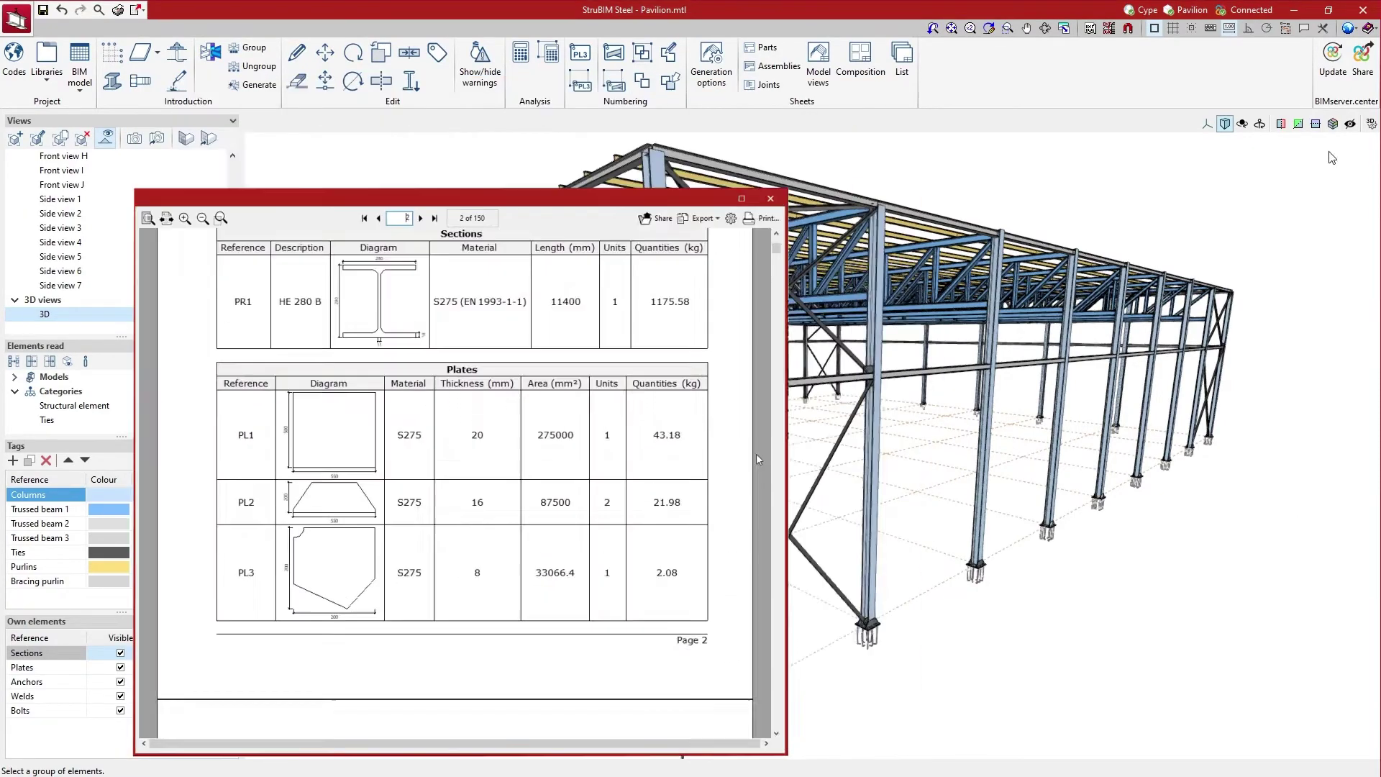
Step: Open the BIMserver.center Share window for the 'Pavilion - StruBIM Steel' contribution
click(1364, 85)
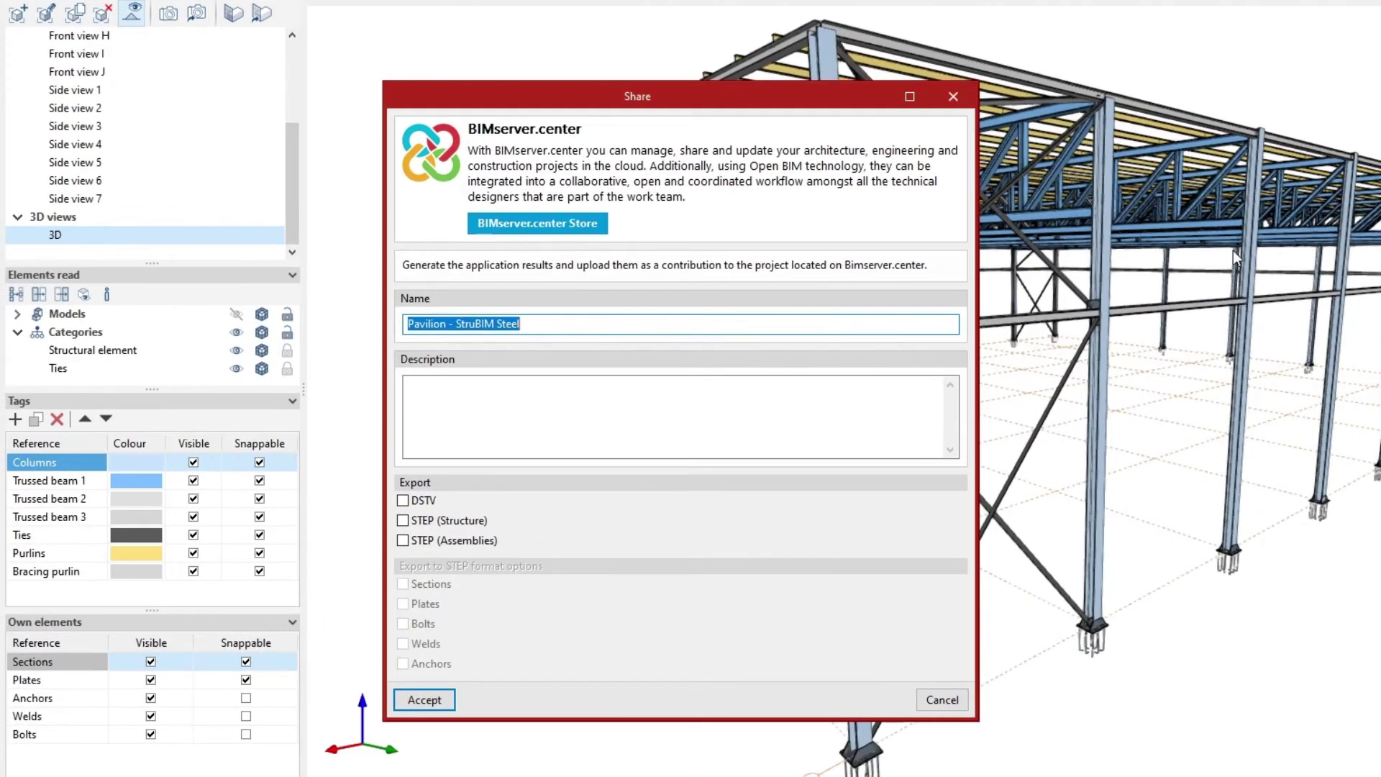